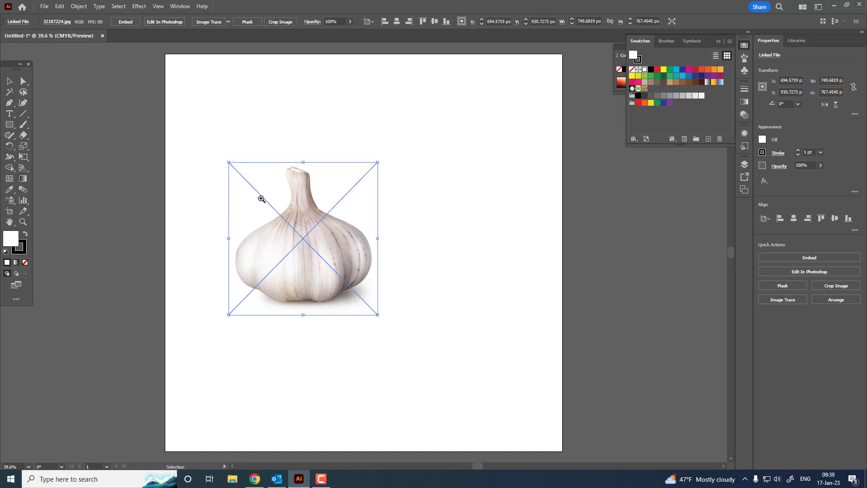
Set no fill with a black stroke and draw the left side of the garlic's stem and shoulder beside the photo with the Pen tool
{"action": "left_click_drag", "start_coordinate": [261, 197], "coordinate": [265, 301]}
{"action": "left_click_drag", "start_coordinate": [244, 310], "coordinate": [250, 311]}
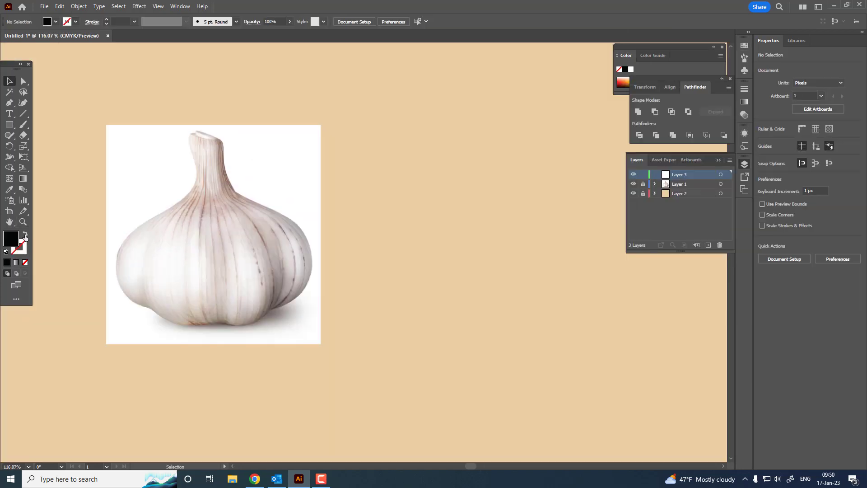
{"action": "left_click", "coordinate": [26, 234]}
{"action": "left_click", "coordinate": [8, 103]}
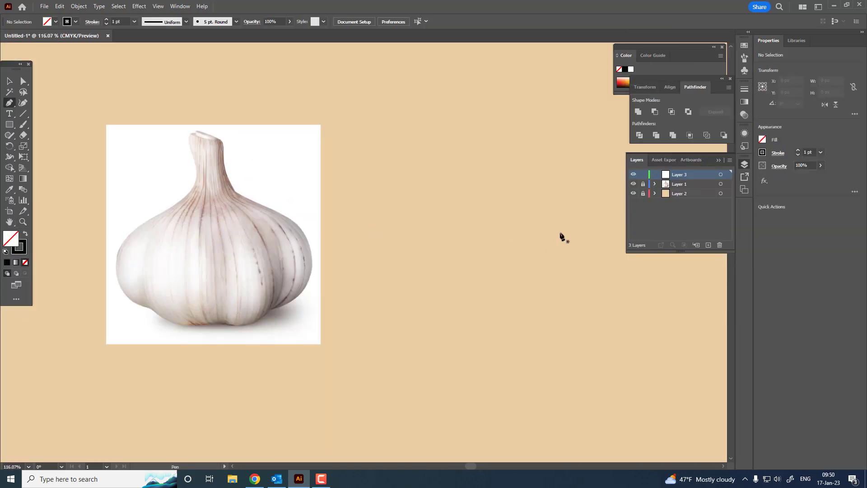
{"action": "left_click", "coordinate": [447, 136]}
{"action": "left_click", "coordinate": [457, 176]}
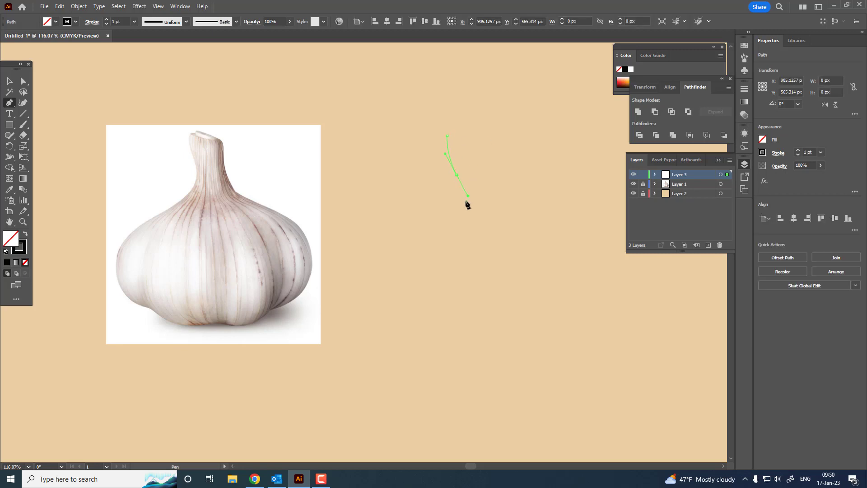
{"action": "left_click", "coordinate": [416, 242]}
{"action": "left_click_drag", "start_coordinate": [369, 267], "coordinate": [368, 267]}
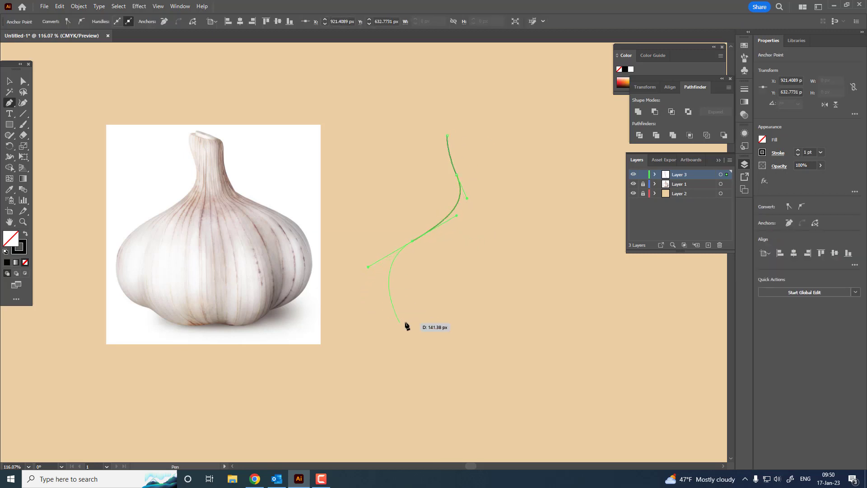
Continue the garlic outline around a three-lobed base and up the right side, closing it at the stem tip
{"action": "left_click_drag", "start_coordinate": [440, 317], "coordinate": [576, 264]}
{"action": "left_click", "coordinate": [440, 317]}
{"action": "left_click", "coordinate": [509, 316]}
{"action": "left_click", "coordinate": [559, 302]}
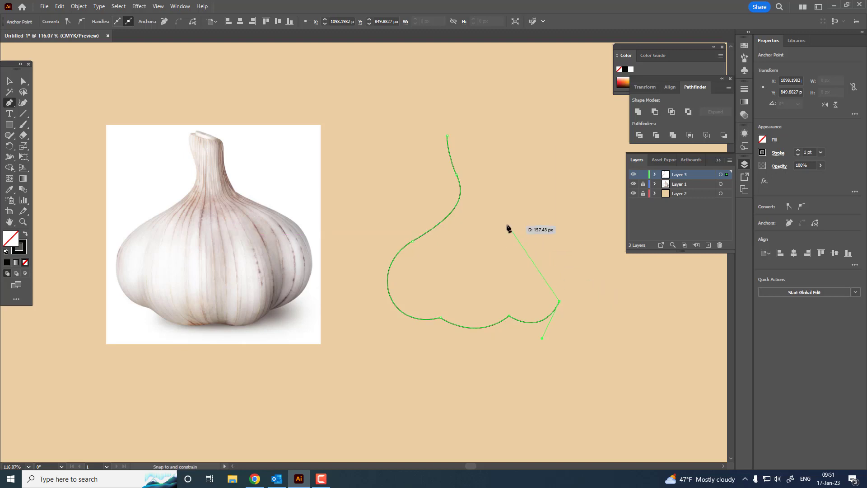
{"action": "left_click_drag", "start_coordinate": [500, 222], "coordinate": [463, 206]}
{"action": "left_click_drag", "start_coordinate": [468, 155], "coordinate": [443, 146]}
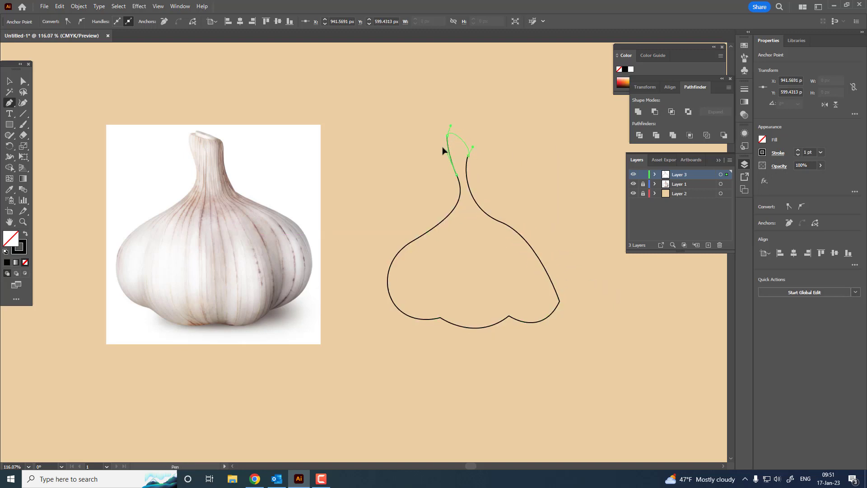
Reshape the right side of the outline with the Curvature tool, adjusting the neck, shoulder and lower lobe
{"action": "left_click_drag", "start_coordinate": [519, 218], "coordinate": [548, 248]}
{"action": "left_click", "coordinate": [28, 102]}
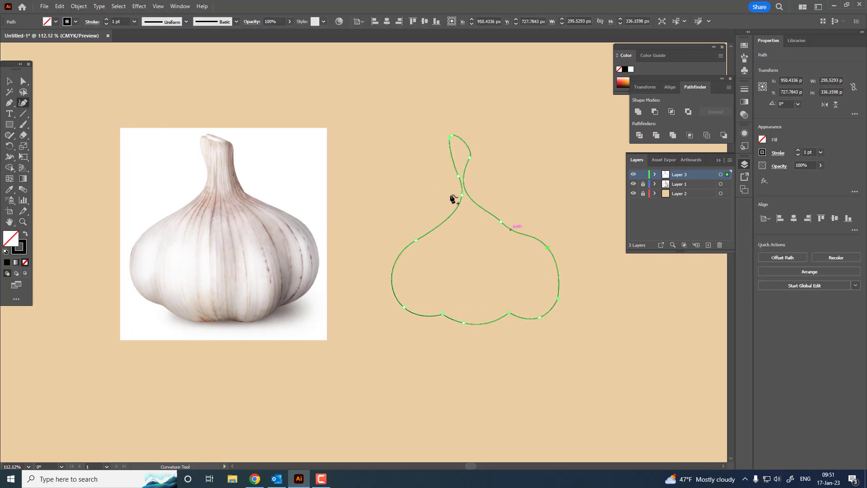
{"action": "left_click_drag", "start_coordinate": [501, 222], "coordinate": [509, 215]}
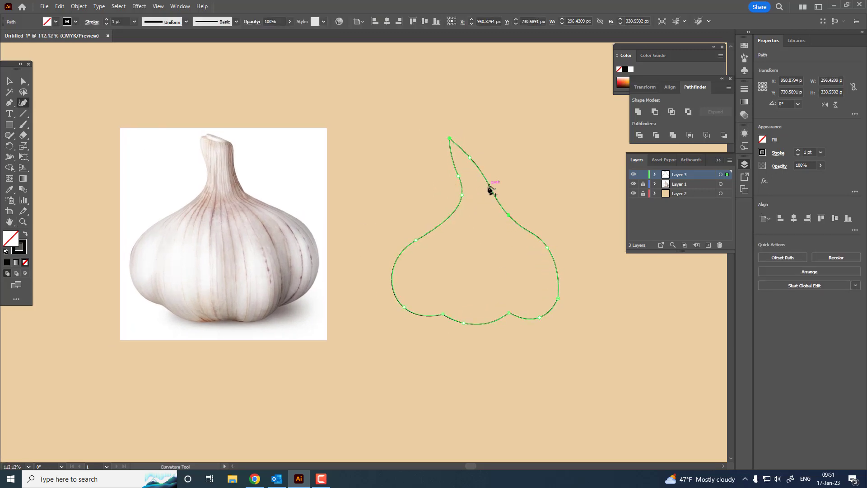
{"action": "left_click_drag", "start_coordinate": [487, 186], "coordinate": [474, 189]}
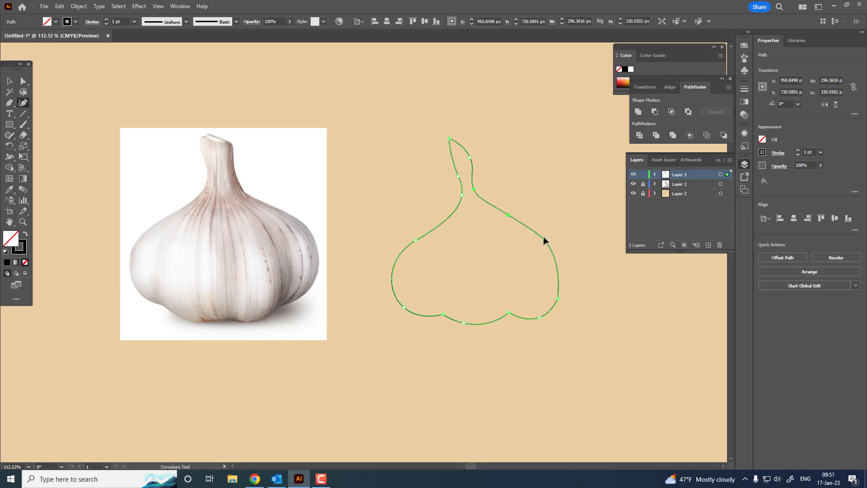
{"action": "left_click_drag", "start_coordinate": [559, 298], "coordinate": [562, 278]}
{"action": "left_click_drag", "start_coordinate": [541, 317], "coordinate": [547, 310]}
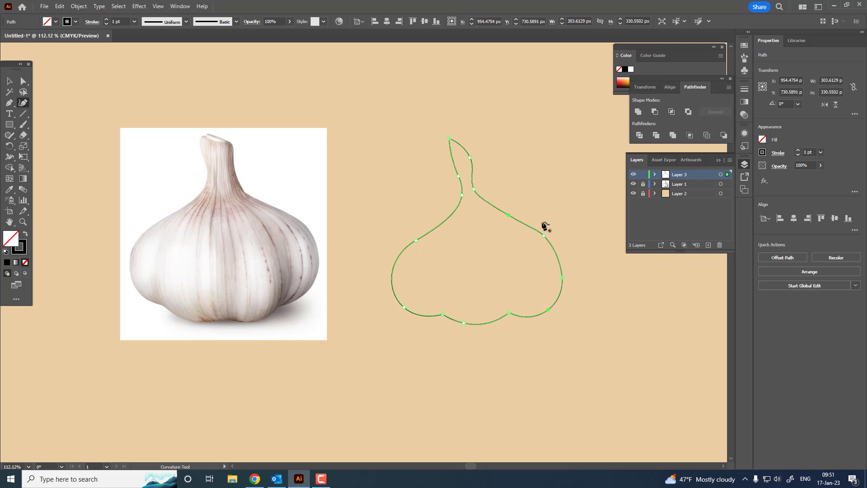
Smooth the curve from the right side of the neck into the shoulder and raise the stem top to a blunt end
{"action": "left_click", "coordinate": [470, 154]}
{"action": "left_click", "coordinate": [478, 184]}
{"action": "left_click_drag", "start_coordinate": [510, 216], "coordinate": [498, 216]}
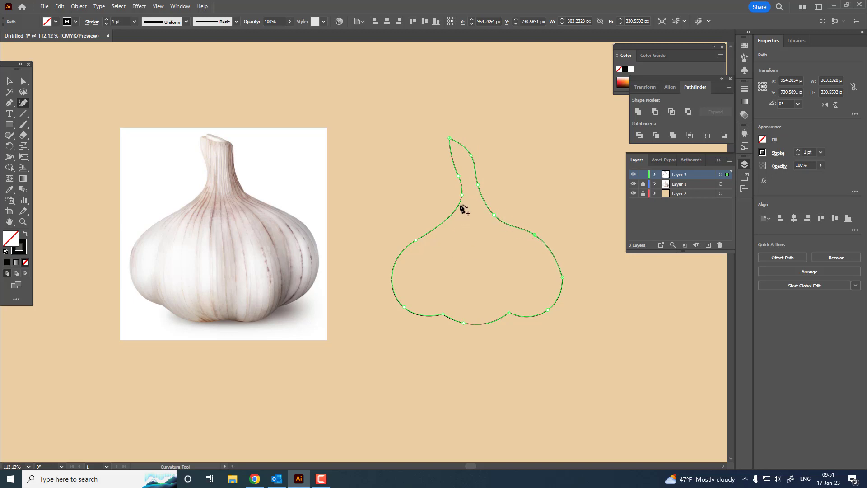
{"action": "left_click_drag", "start_coordinate": [470, 156], "coordinate": [453, 131]}
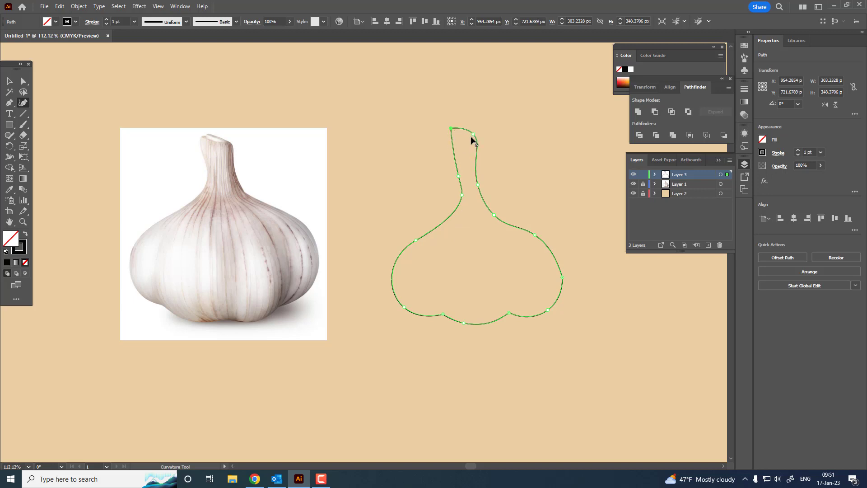
Refine the left side of the neck, the left bulb curve and the right neck curve by moving their anchor points
{"action": "left_click_drag", "start_coordinate": [459, 176], "coordinate": [467, 198]}
{"action": "left_click", "coordinate": [453, 142]}
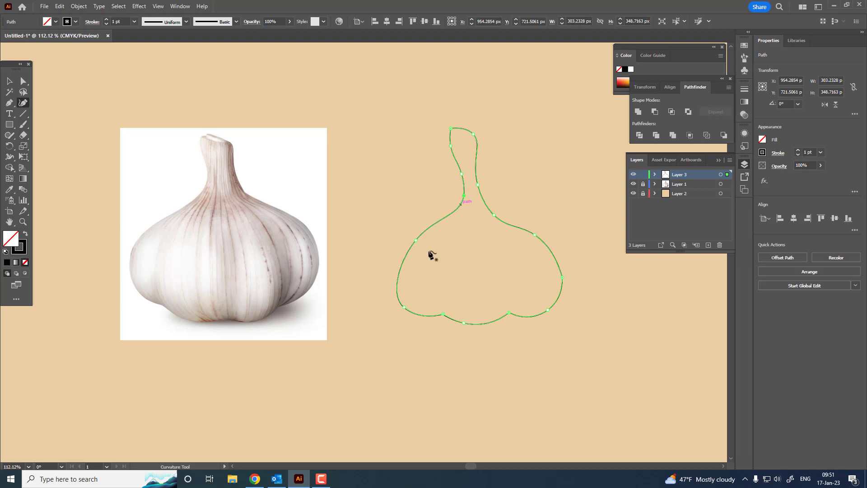
{"action": "left_click_drag", "start_coordinate": [408, 240], "coordinate": [397, 260]}
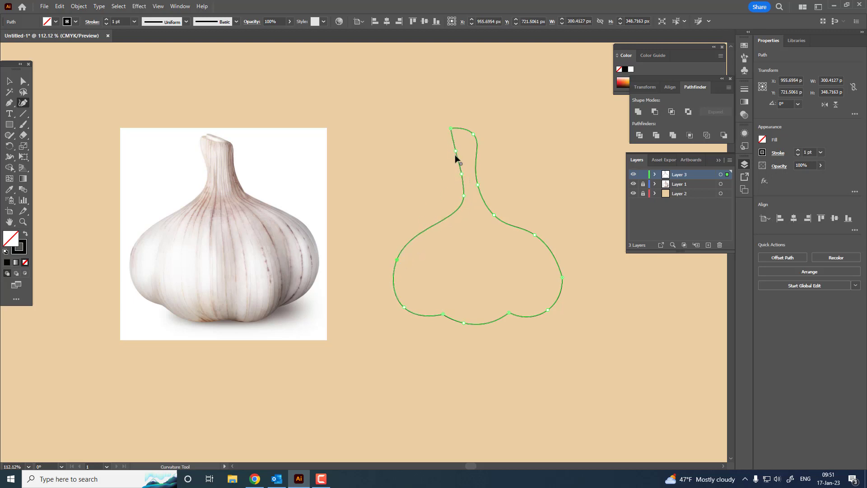
{"action": "left_click_drag", "start_coordinate": [493, 213], "coordinate": [491, 207]}
{"action": "left_click_drag", "start_coordinate": [538, 236], "coordinate": [511, 240]}
Set the garlic outline's stroke weight to 9 pt and deselect it
{"action": "key", "text": "v"}
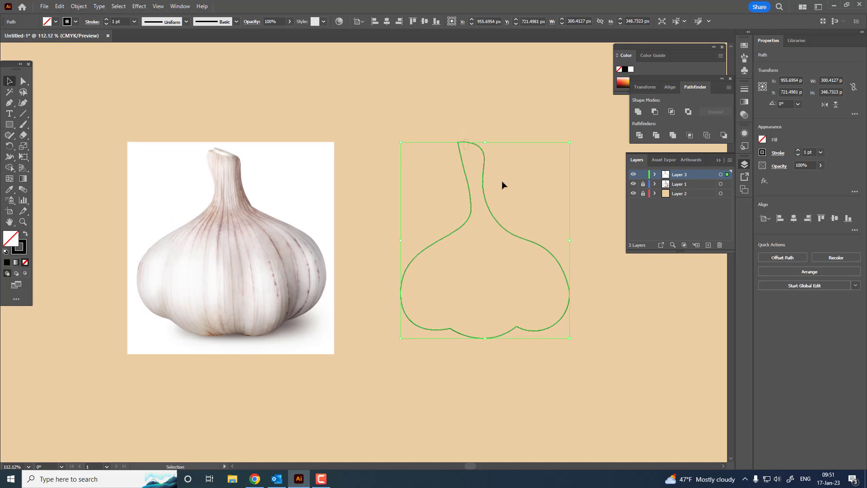
{"action": "left_click", "coordinate": [107, 20]}
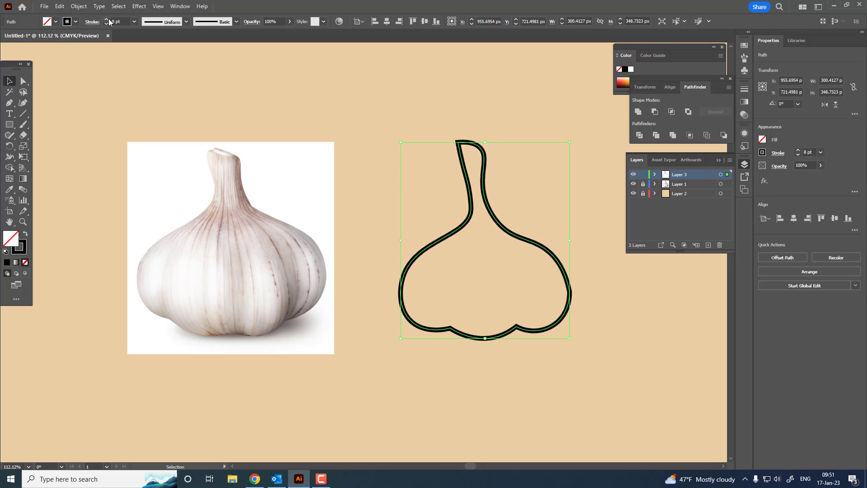
{"action": "left_click", "coordinate": [575, 369]}
Bow the stem's left edge outward, make its top right point a corner and slightly curve its top edge
{"action": "scroll", "coordinate": [543, 273], "scroll_direction": "up", "scroll_amount": 1}
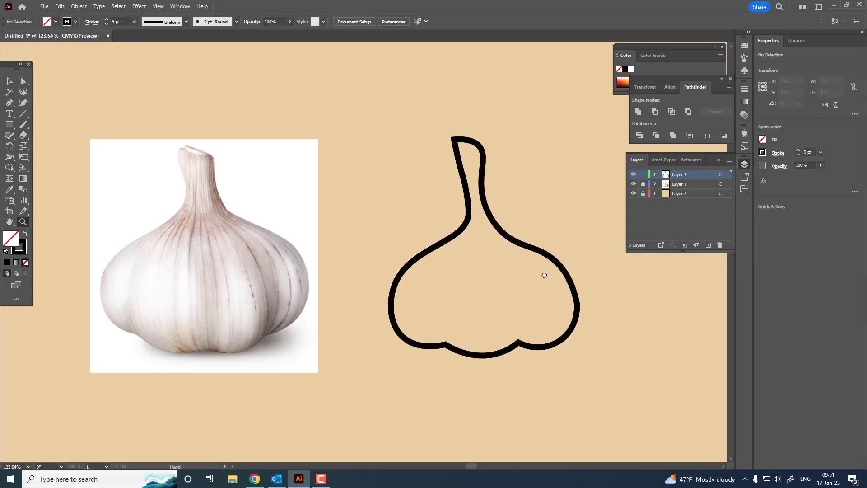
{"action": "key", "text": "ctrl+a"}
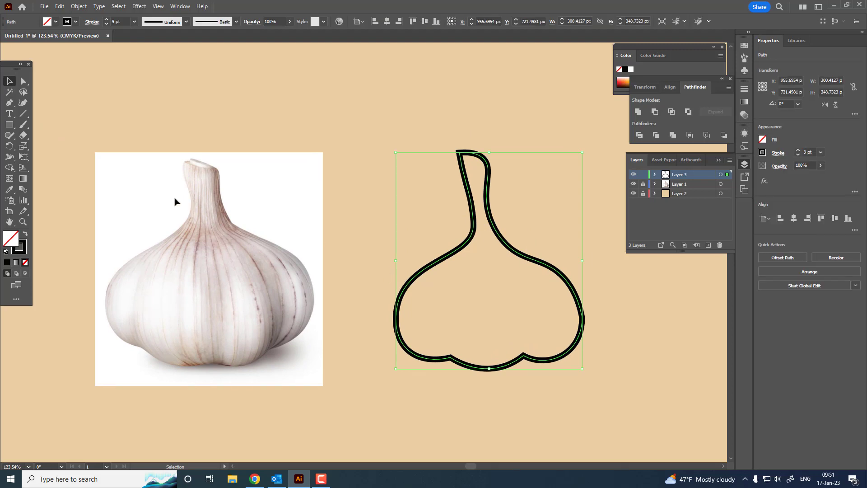
{"action": "key", "text": "shift+grave"}
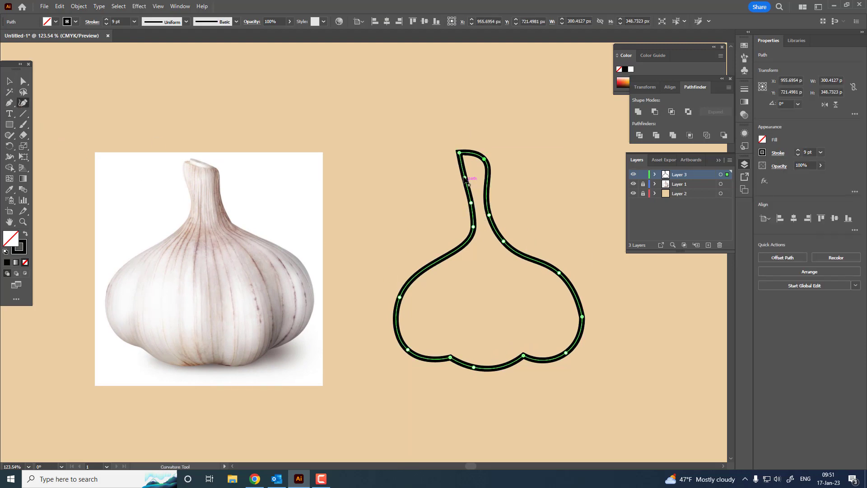
{"action": "left_click_drag", "start_coordinate": [465, 178], "coordinate": [459, 179]}
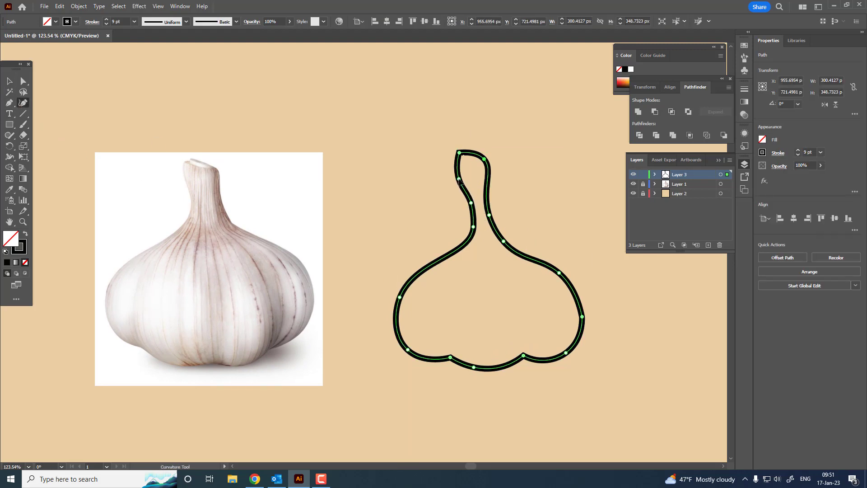
{"action": "double_click", "coordinate": [485, 159]}
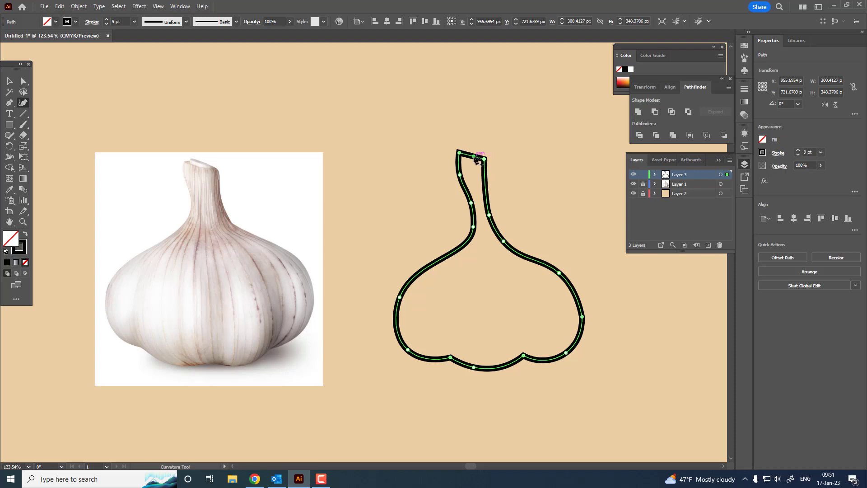
{"action": "left_click_drag", "start_coordinate": [474, 156], "coordinate": [474, 155]}
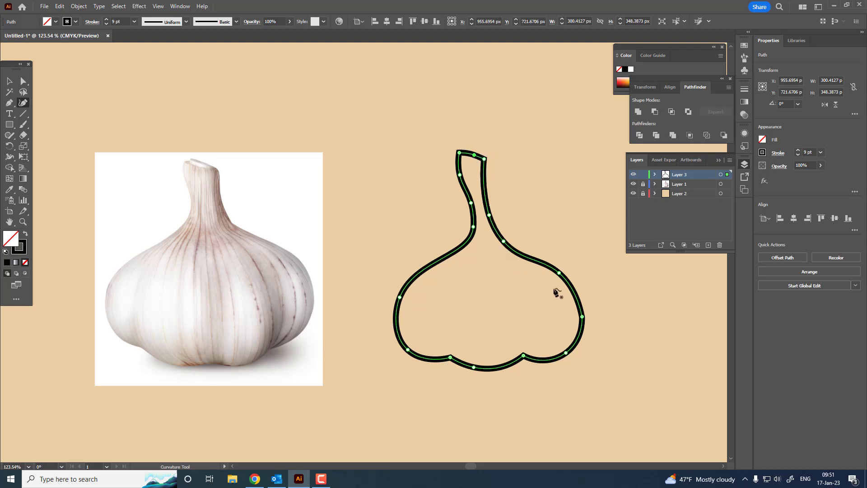
{"action": "left_click_drag", "start_coordinate": [559, 272], "coordinate": [560, 271]}
Draw a curved clove line with the Pen tool inside the bulb, ending at the left notch of the base
{"action": "left_click_drag", "start_coordinate": [465, 273], "coordinate": [479, 258]}
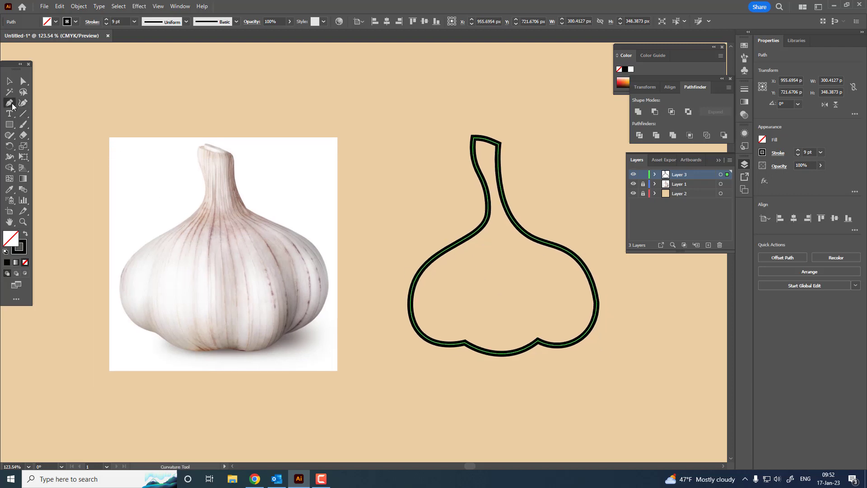
{"action": "left_click", "coordinate": [471, 271]}
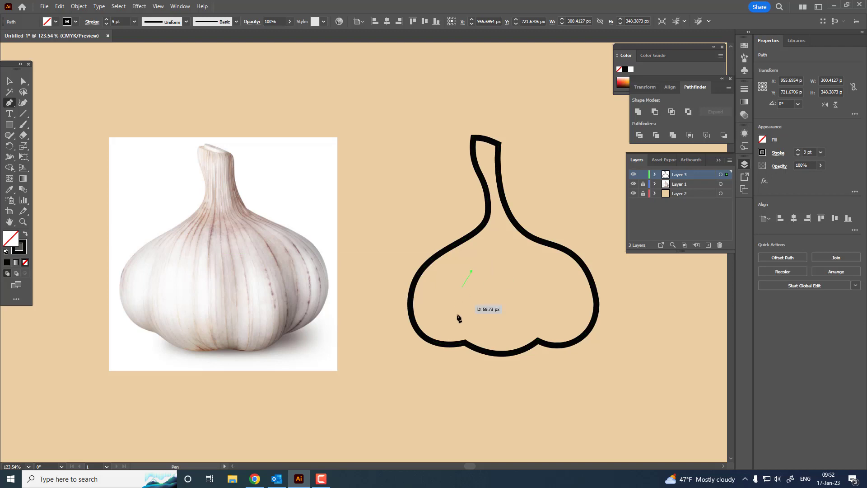
{"action": "left_click_drag", "start_coordinate": [465, 342], "coordinate": [477, 354]}
{"action": "left_click_drag", "start_coordinate": [502, 380], "coordinate": [493, 376]}
{"action": "left_click", "coordinate": [9, 80]}
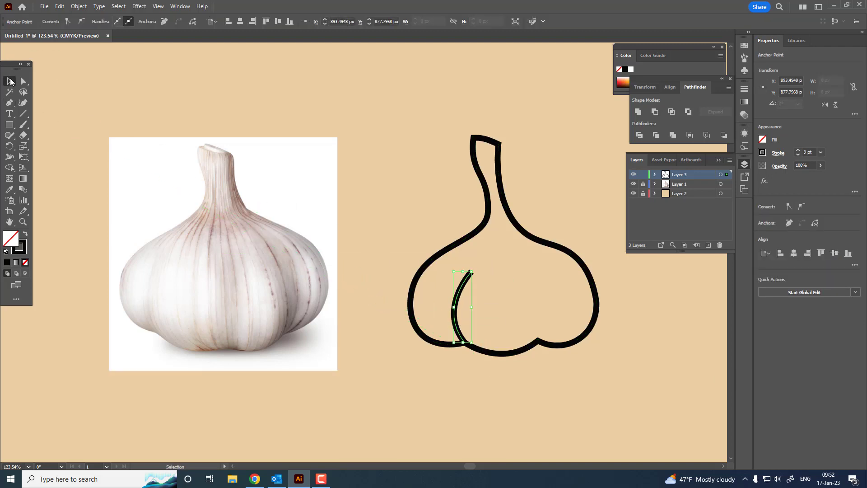
{"action": "left_click", "coordinate": [362, 151]}
Draw a shorter curved clove line inside the bulb, ending at the right notch of the base
{"action": "scroll", "coordinate": [316, 149], "scroll_direction": "down", "scroll_amount": 1}
{"action": "key", "text": "p"}
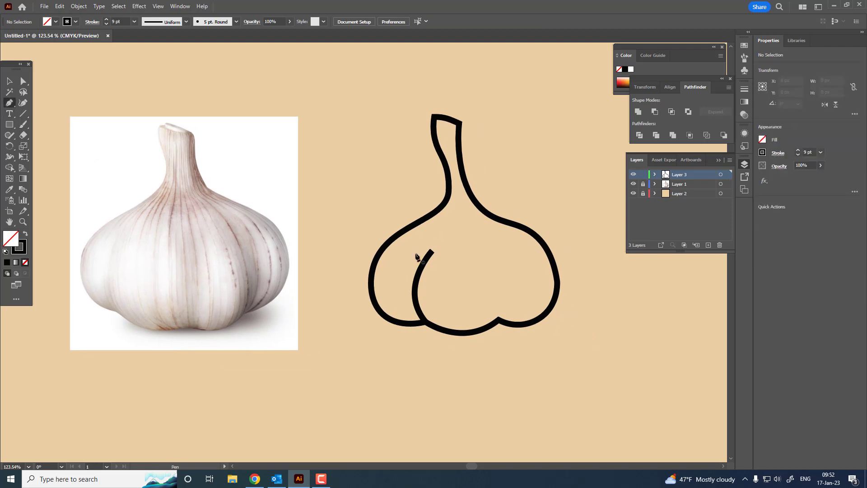
{"action": "mouse_move", "coordinate": [498, 320]}
{"action": "left_mouse_down"}
{"action": "mouse_move", "coordinate": [487, 347]}
{"action": "mouse_move", "coordinate": [493, 397]}
{"action": "left_mouse_up"}
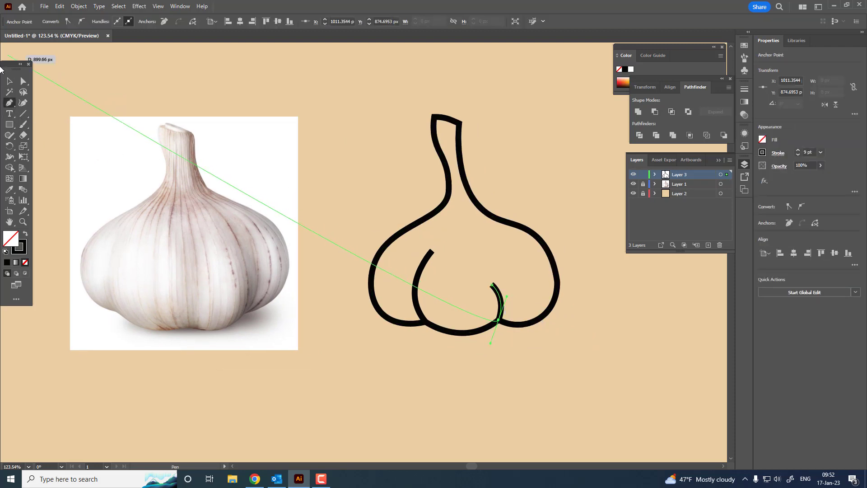
{"action": "left_click", "coordinate": [9, 80]}
{"action": "left_click", "coordinate": [483, 174]}
Draw a small closed, rounded shape on top of the stem's end with the Pen tool
{"action": "scroll", "coordinate": [465, 185], "scroll_direction": "up", "scroll_amount": 2}
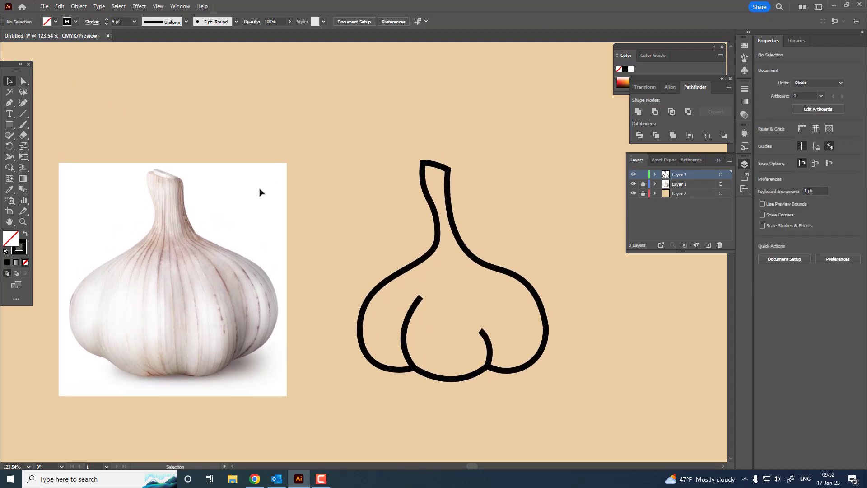
{"action": "left_click", "coordinate": [9, 103]}
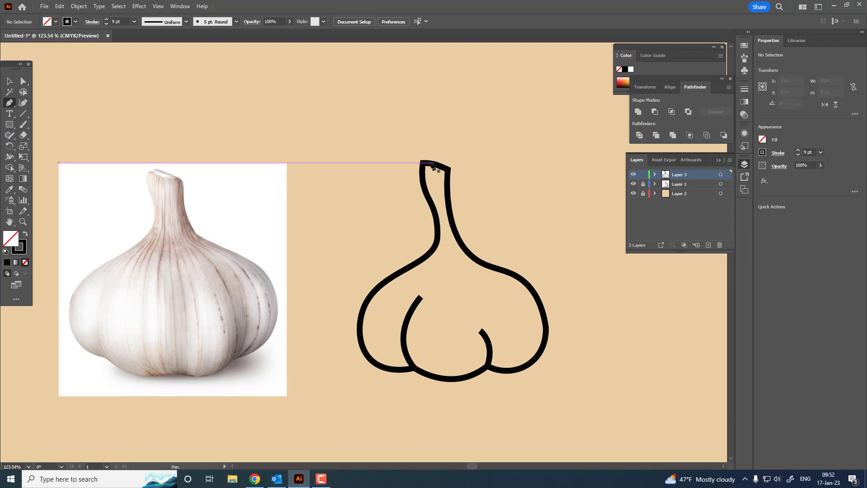
{"action": "left_click", "coordinate": [430, 163]}
{"action": "left_click_drag", "start_coordinate": [434, 154], "coordinate": [464, 272]}
{"action": "left_click", "coordinate": [445, 168]}
{"action": "left_click", "coordinate": [430, 163]}
{"action": "key", "text": "z"}
Draw a short curved detail line inside the base of the neck and deselect it
{"action": "left_click", "coordinate": [10, 103]}
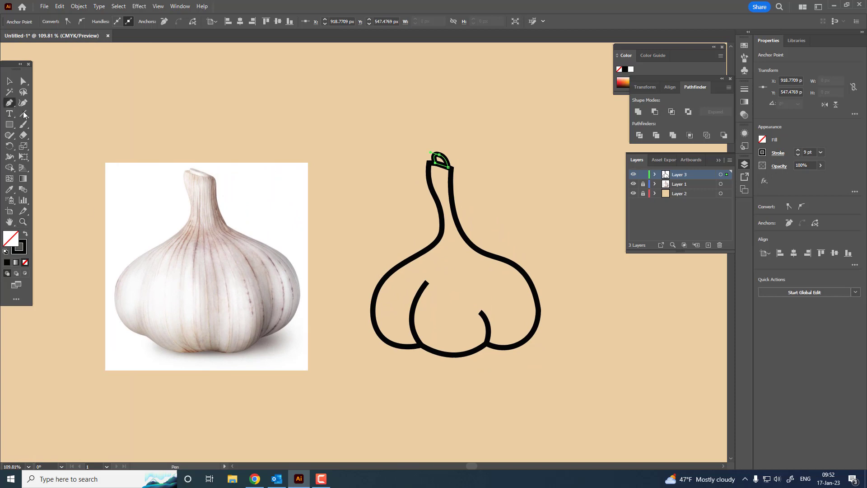
{"action": "left_click", "coordinate": [452, 225]}
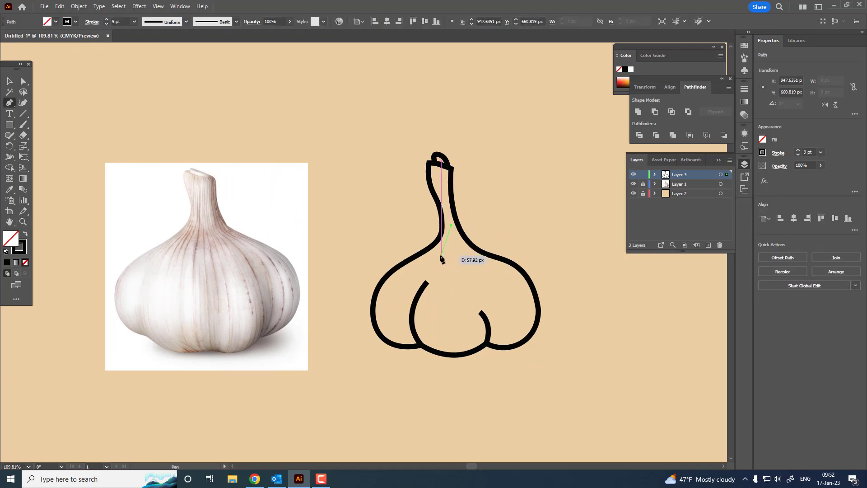
{"action": "left_click", "coordinate": [10, 81]}
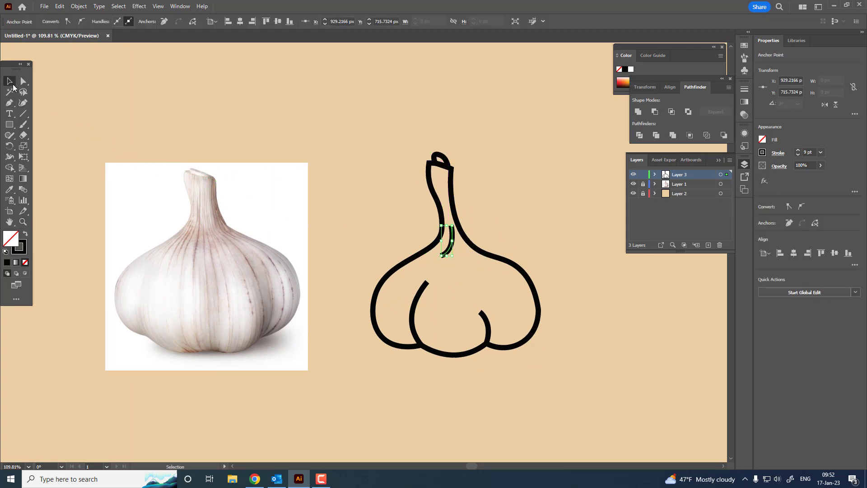
{"action": "left_click", "coordinate": [486, 196]}
Reshape the short neck line with the Curvature tool, extending its lower end outward and flattening its bend
{"action": "left_click", "coordinate": [449, 250]}
{"action": "key", "text": "z"}
{"action": "left_click_drag", "start_coordinate": [468, 239], "coordinate": [586, 319]}
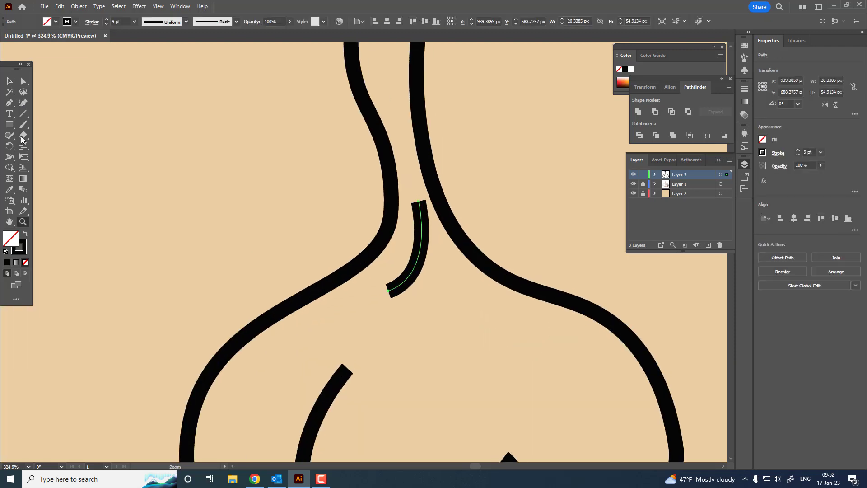
{"action": "left_click", "coordinate": [21, 105]}
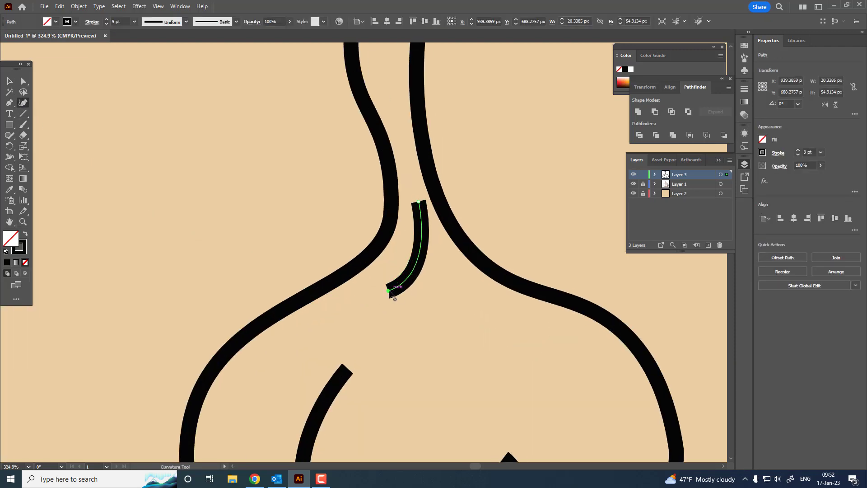
{"action": "left_click_drag", "start_coordinate": [389, 292], "coordinate": [380, 296]}
{"action": "left_click_drag", "start_coordinate": [405, 231], "coordinate": [410, 262]}
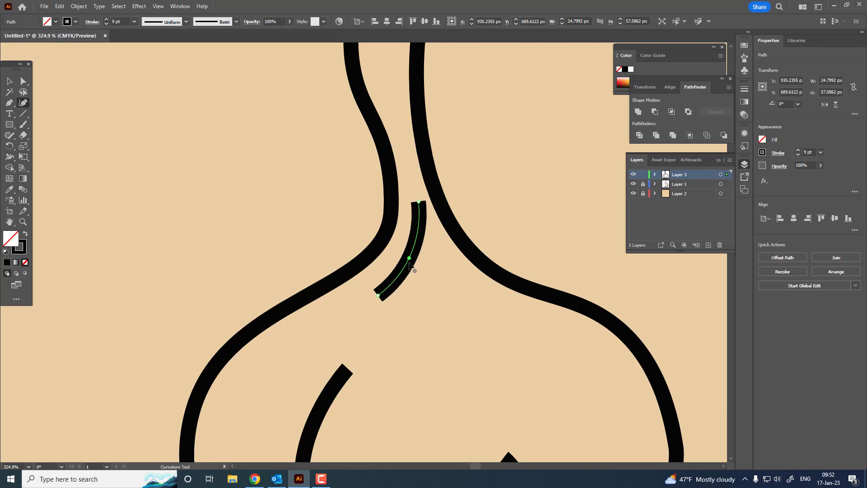
Nudge the short neck line's lower end outward and give the line the width profile tapered at both ends
{"action": "left_click_drag", "start_coordinate": [379, 295], "coordinate": [375, 294]}
{"action": "key", "text": "z"}
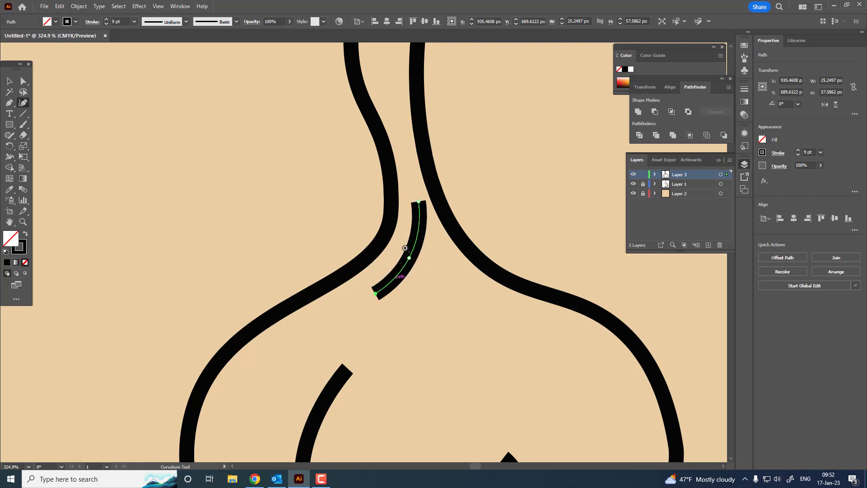
{"action": "key", "text": "ctrl+0"}
{"action": "left_click", "coordinate": [11, 83]}
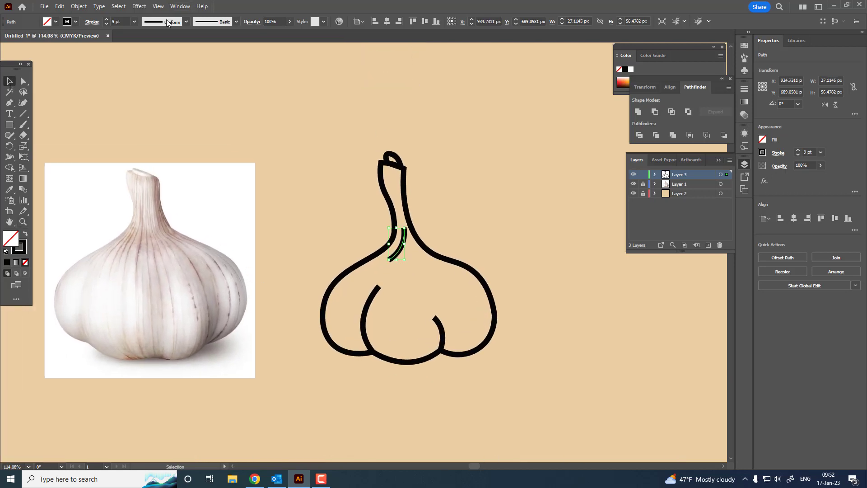
{"action": "left_click", "coordinate": [184, 22]}
{"action": "left_click", "coordinate": [155, 49]}
{"action": "left_click", "coordinate": [496, 189]}
Reshape the right inner clove line to about 16 × 72 px with the Curvature tool, extending its lower end into the base outline
{"action": "key", "text": "z"}
{"action": "left_click_drag", "start_coordinate": [437, 271], "coordinate": [516, 306]}
{"action": "key", "text": "p"}
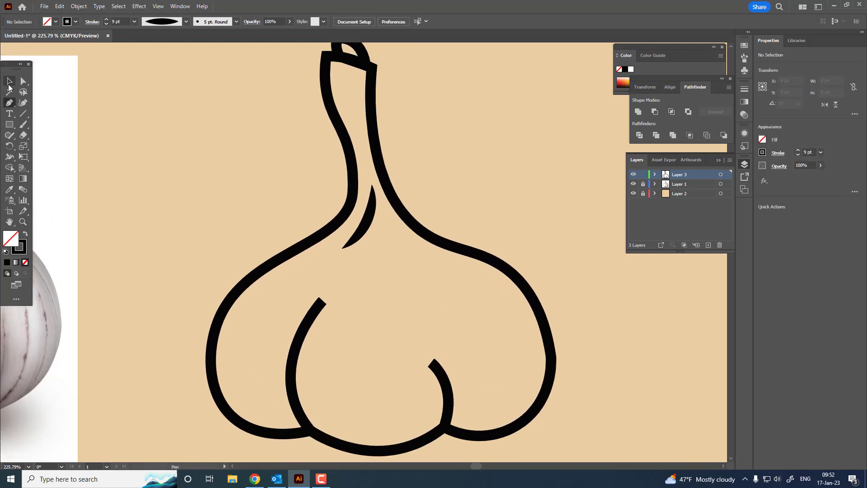
{"action": "left_click", "coordinate": [9, 85]}
{"action": "left_click", "coordinate": [452, 388]}
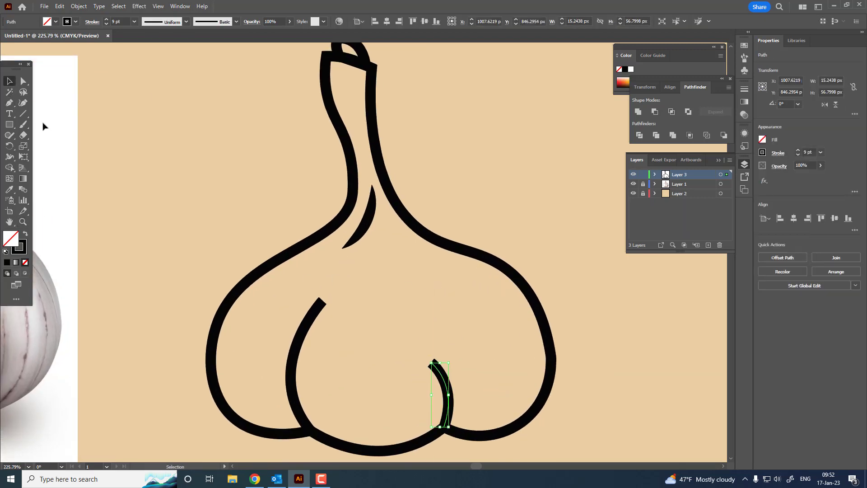
{"action": "left_click", "coordinate": [24, 103]}
{"action": "left_click_drag", "start_coordinate": [432, 361], "coordinate": [443, 352]}
{"action": "left_click_drag", "start_coordinate": [446, 390], "coordinate": [441, 431]}
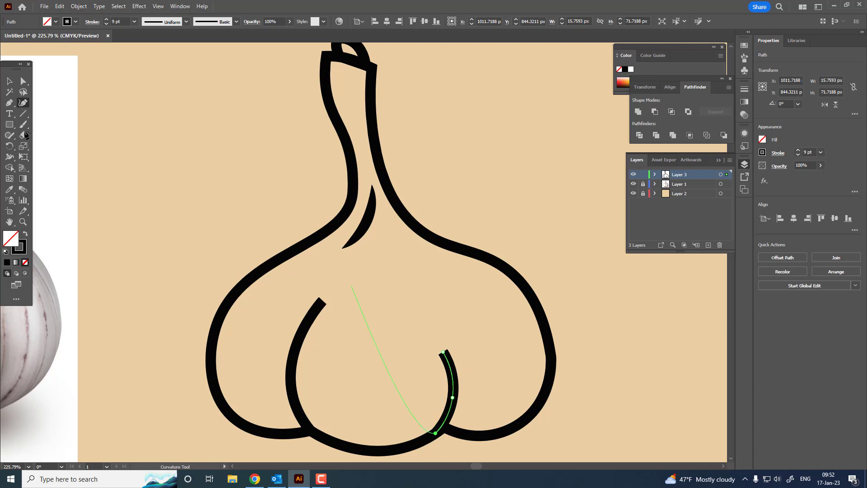
Apply the wedge-shaped width profile to the right inner clove line and flip it so the upper end is pointed
{"action": "left_click", "coordinate": [12, 83]}
{"action": "left_click", "coordinate": [158, 22]}
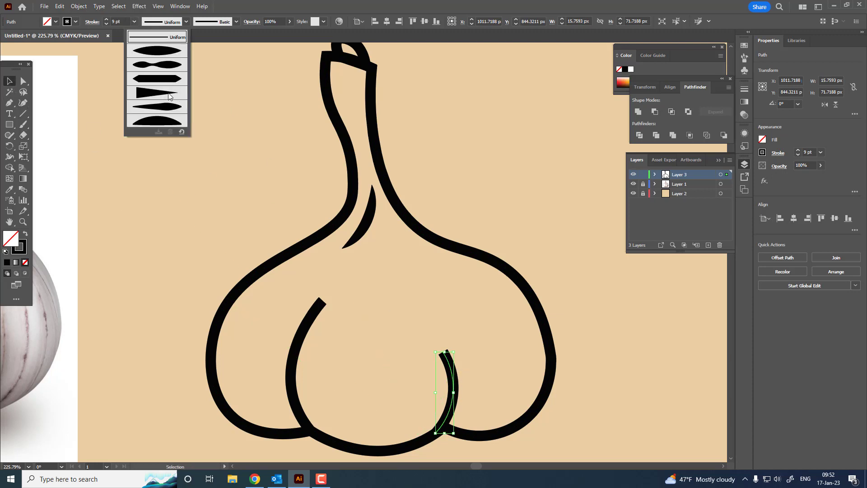
{"action": "left_click", "coordinate": [158, 100]}
{"action": "left_click", "coordinate": [90, 22]}
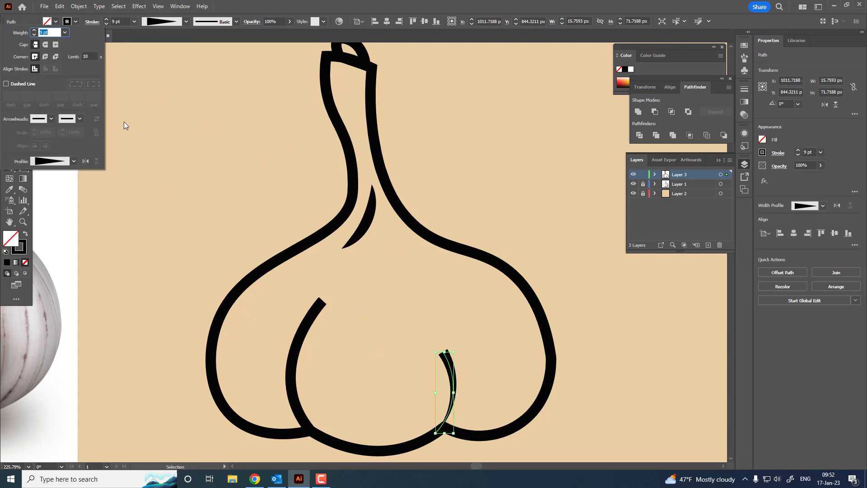
{"action": "left_click", "coordinate": [86, 162]}
{"action": "left_click", "coordinate": [584, 399]}
{"action": "scroll", "coordinate": [583, 393], "scroll_direction": "down", "scroll_amount": 4}
{"action": "scroll", "coordinate": [583, 393], "scroll_direction": "left", "scroll_amount": 2}
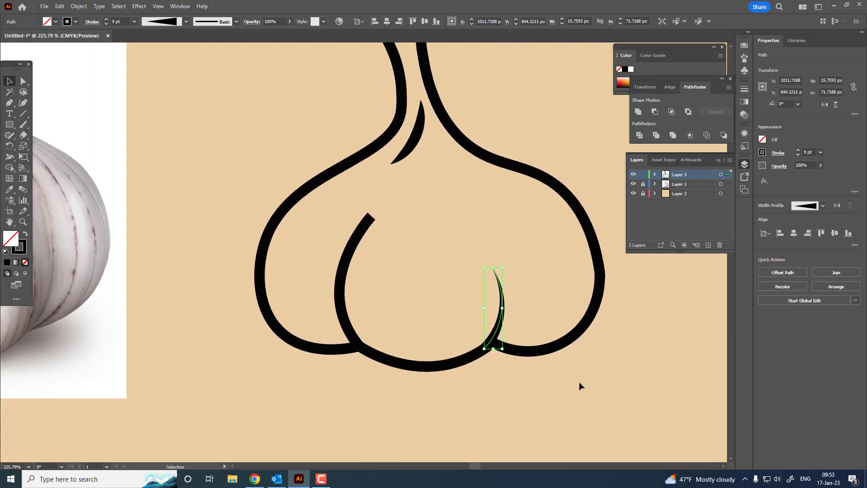
{"action": "scroll", "coordinate": [533, 383], "scroll_direction": "up", "scroll_amount": 2}
{"action": "scroll", "coordinate": [452, 353], "scroll_direction": "right", "scroll_amount": 1}
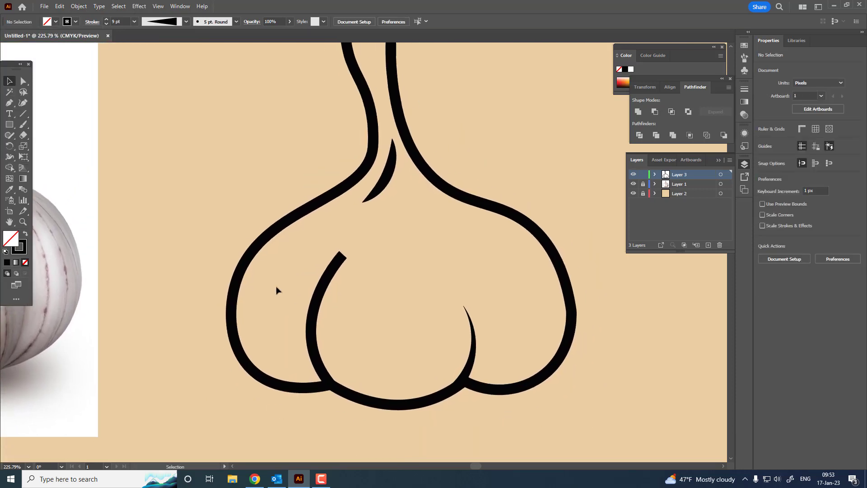
Apply the wedge-shaped width profile to the left inner clove line, flipped so it narrows toward the upper end
{"action": "left_click", "coordinate": [317, 312]}
{"action": "left_click", "coordinate": [92, 22]}
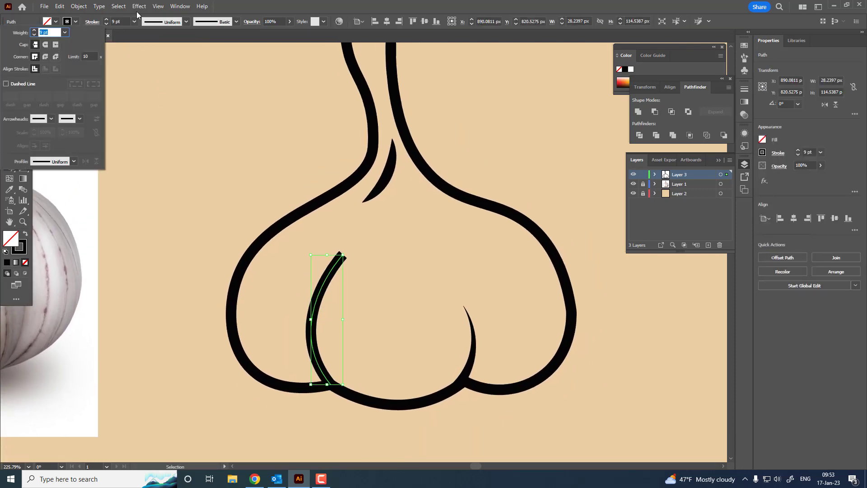
{"action": "left_click", "coordinate": [154, 23]}
{"action": "left_click", "coordinate": [163, 88]}
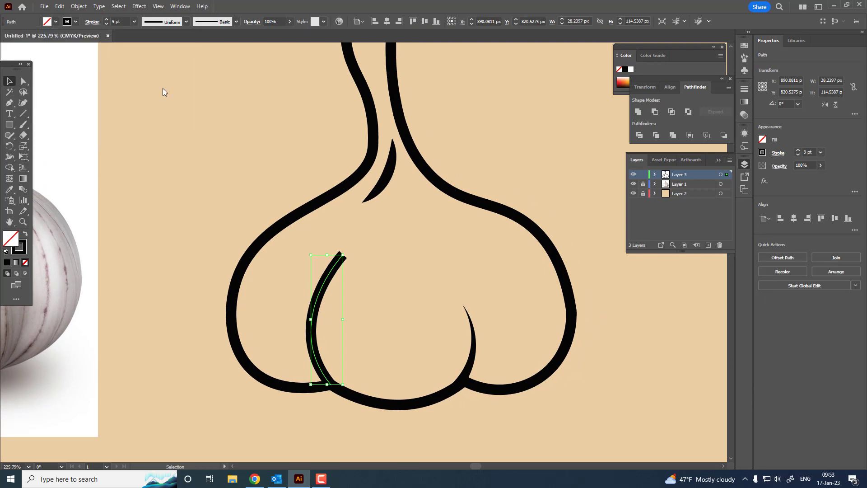
{"action": "left_click", "coordinate": [92, 22]}
{"action": "left_click", "coordinate": [86, 162]}
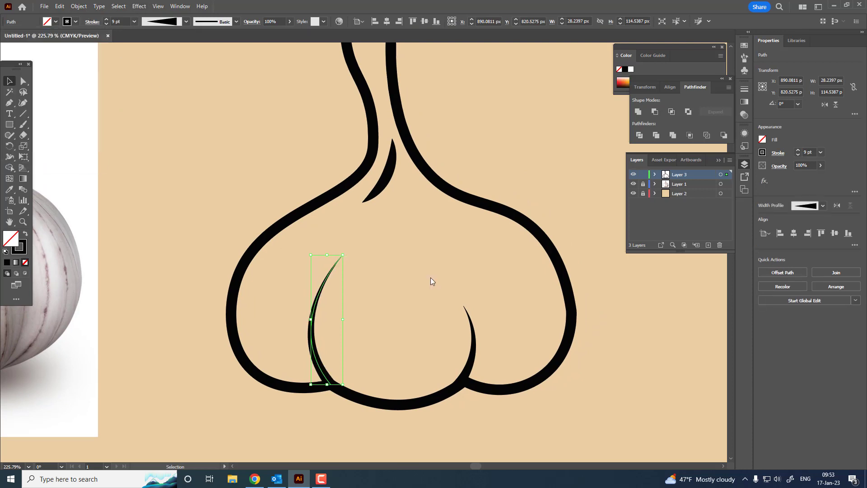
Reshape the left inner clove line to about 22 × 118 px with the Curvature tool, running its lower end into the base outline
{"action": "key", "text": "z"}
{"action": "left_click_drag", "start_coordinate": [436, 254], "coordinate": [459, 307]}
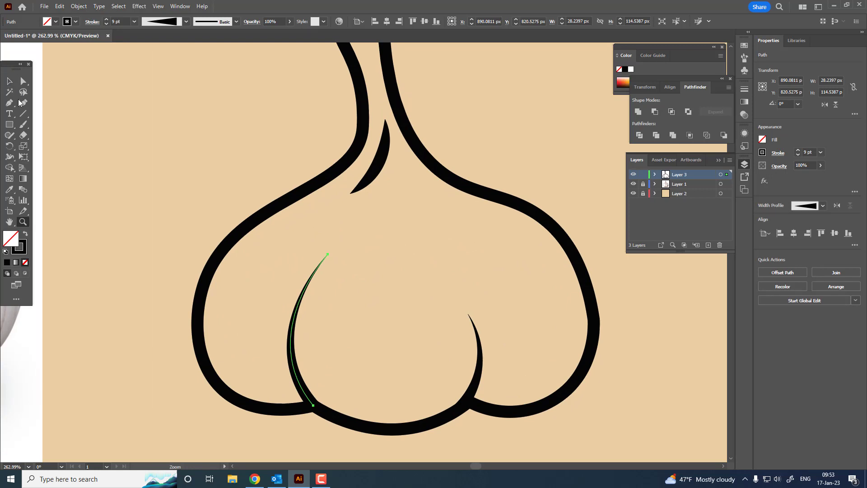
{"action": "left_click", "coordinate": [23, 103]}
{"action": "left_click_drag", "start_coordinate": [327, 254], "coordinate": [321, 256]}
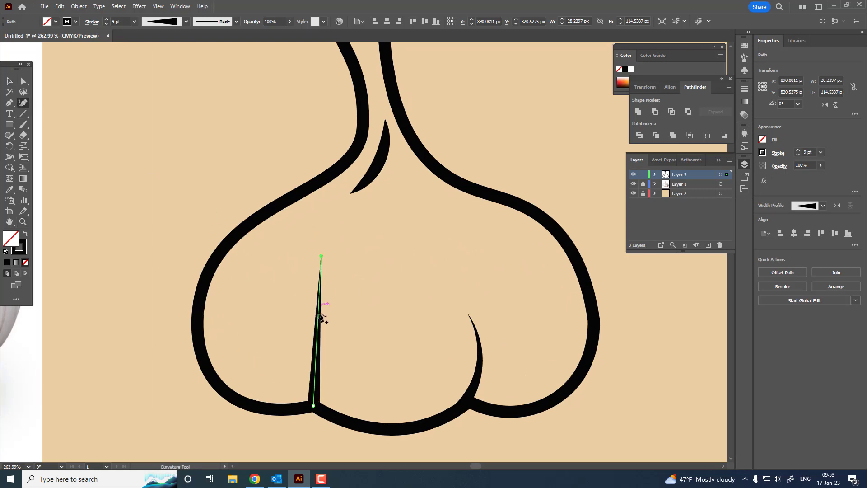
{"action": "left_click_drag", "start_coordinate": [321, 316], "coordinate": [294, 331]}
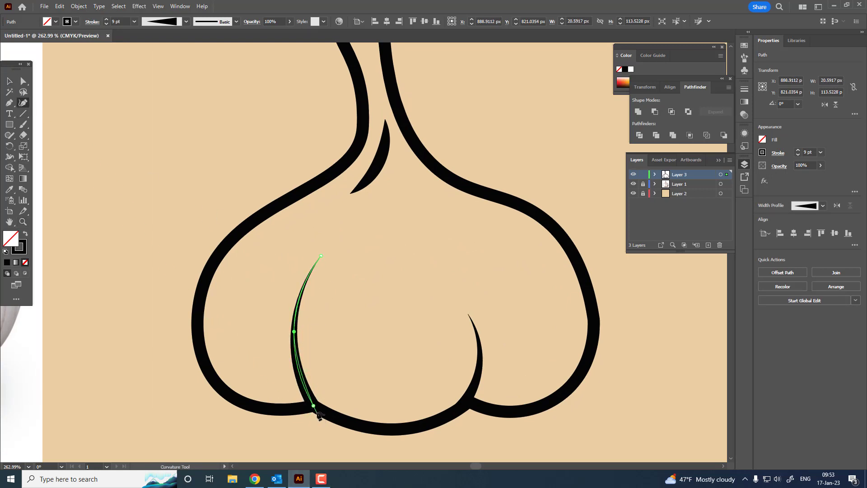
{"action": "left_click_drag", "start_coordinate": [314, 406], "coordinate": [323, 412]}
{"action": "key", "text": "z"}
{"action": "left_click_drag", "start_coordinate": [373, 315], "coordinate": [232, 323]}
{"action": "left_click_drag", "start_coordinate": [264, 261], "coordinate": [278, 268]}
{"action": "left_click", "coordinate": [6, 80]}
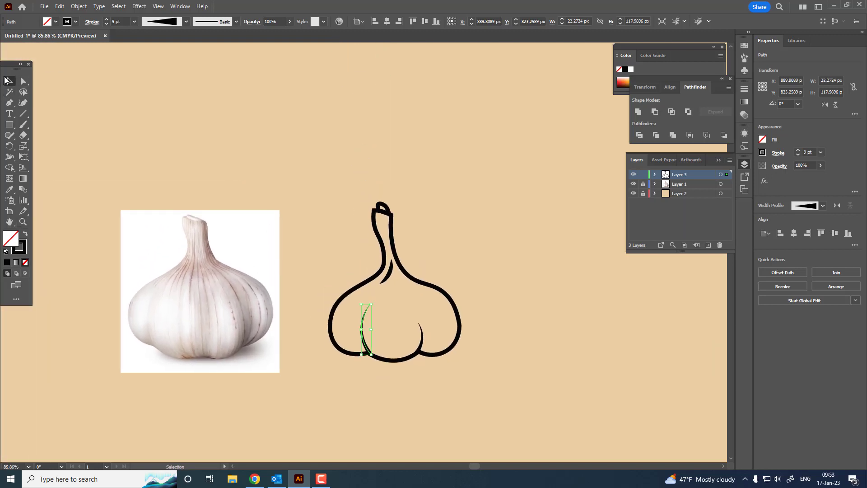
Reshape the rounded cap on the stem's end with the Curvature tool, widening and flattening it to about 31 × 20 px
{"action": "key", "text": "z"}
{"action": "left_click_drag", "start_coordinate": [385, 225], "coordinate": [484, 238]}
{"action": "left_click_drag", "start_coordinate": [366, 147], "coordinate": [415, 151]}
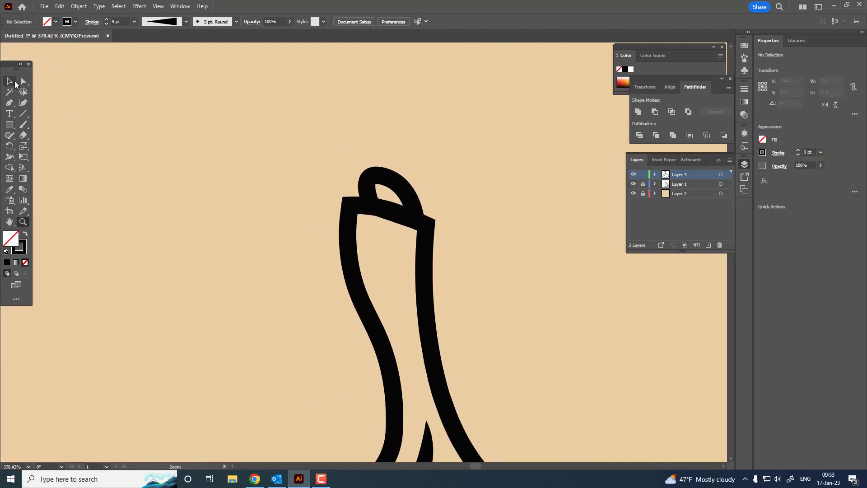
{"action": "left_click", "coordinate": [11, 82]}
{"action": "left_click", "coordinate": [400, 180]}
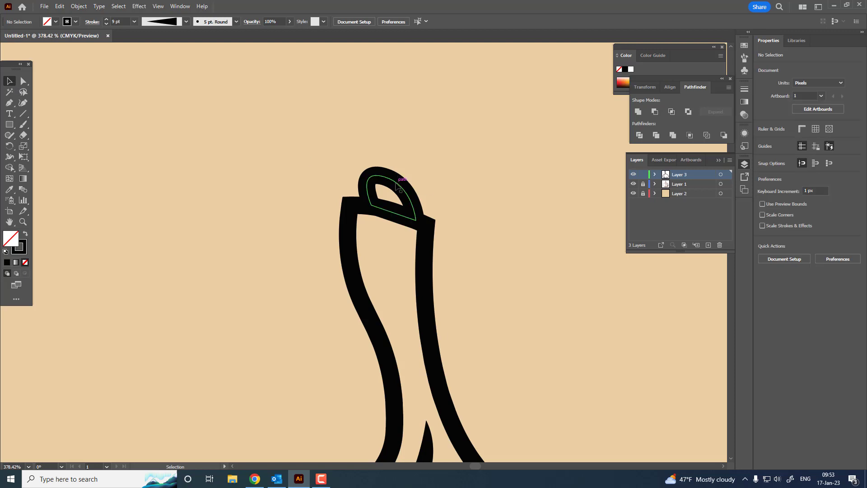
{"action": "left_click", "coordinate": [23, 105]}
{"action": "left_click_drag", "start_coordinate": [371, 205], "coordinate": [360, 205]}
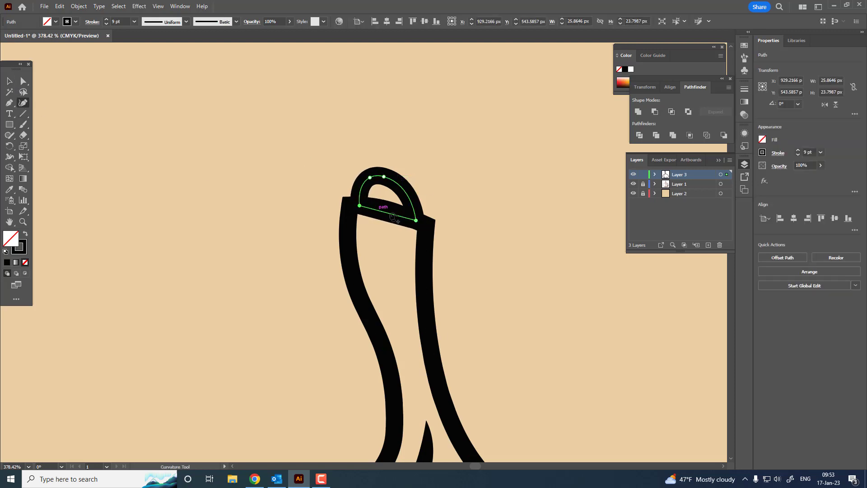
{"action": "left_click", "coordinate": [392, 213]}
{"action": "left_click_drag", "start_coordinate": [416, 221], "coordinate": [419, 219]}
{"action": "mouse_move", "coordinate": [384, 177]}
{"action": "left_mouse_down"}
{"action": "mouse_move", "coordinate": [404, 192]}
{"action": "mouse_move", "coordinate": [377, 182]}
{"action": "left_mouse_up"}
{"action": "key", "text": "z"}
{"action": "left_click_drag", "start_coordinate": [421, 176], "coordinate": [171, 240]}
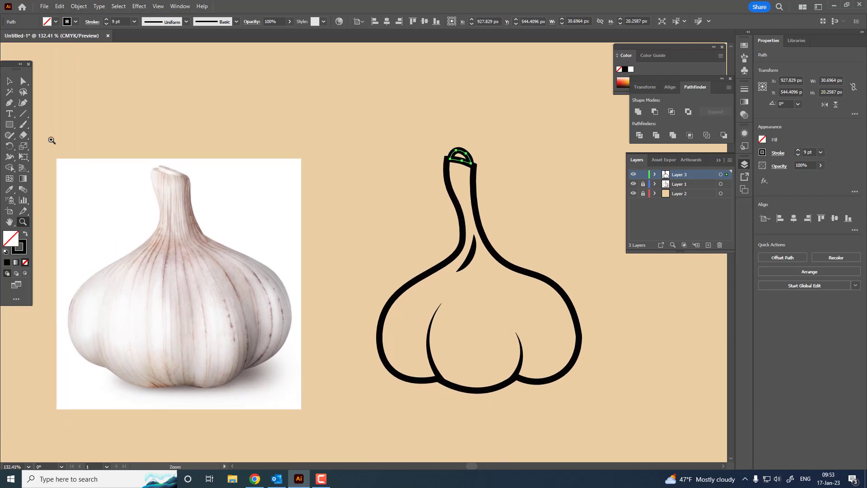
Draw a short curved detail line about 44 px tall inside the middle clove, beside the left clove line, and deselect it
{"action": "left_click", "coordinate": [10, 103]}
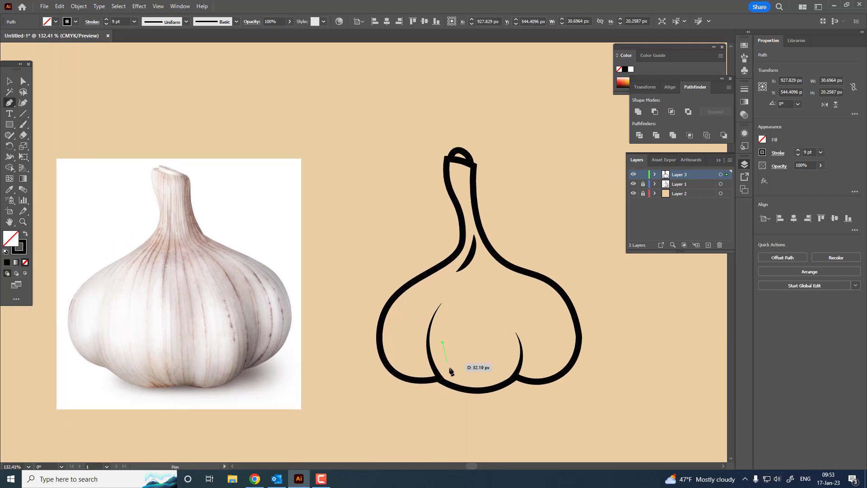
{"action": "left_click_drag", "start_coordinate": [450, 369], "coordinate": [459, 387]}
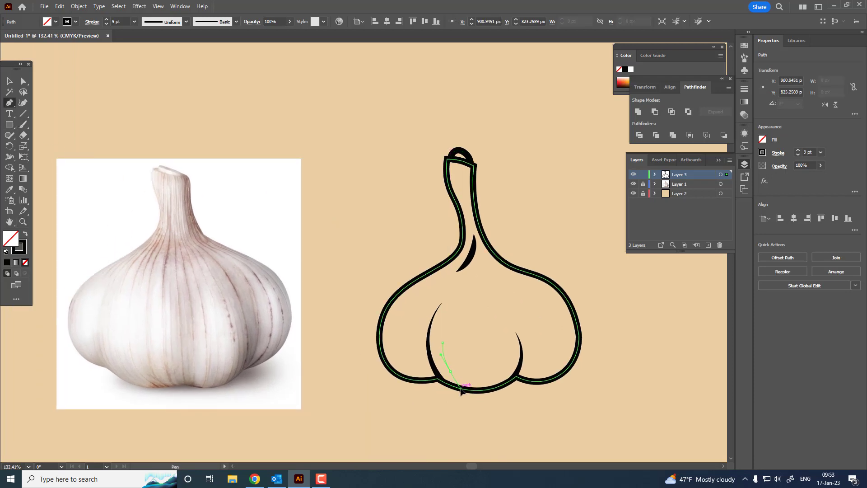
{"action": "left_click", "coordinate": [10, 190]}
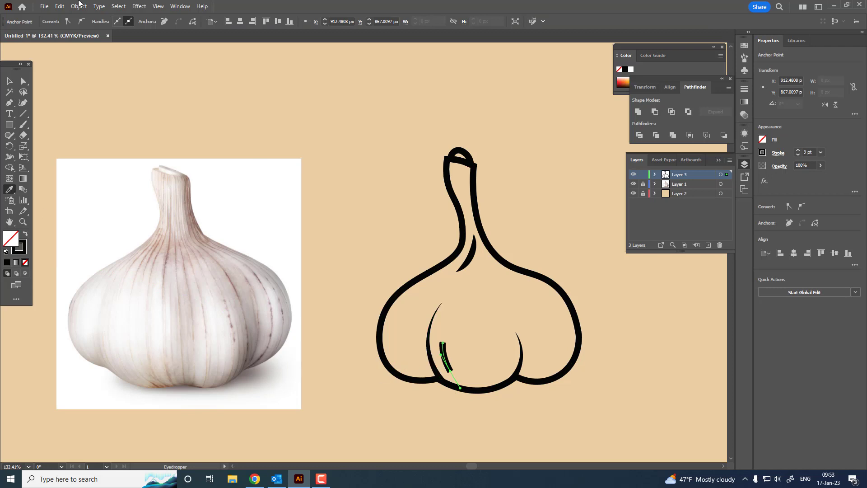
{"action": "left_click", "coordinate": [10, 81]}
{"action": "left_click", "coordinate": [463, 378]}
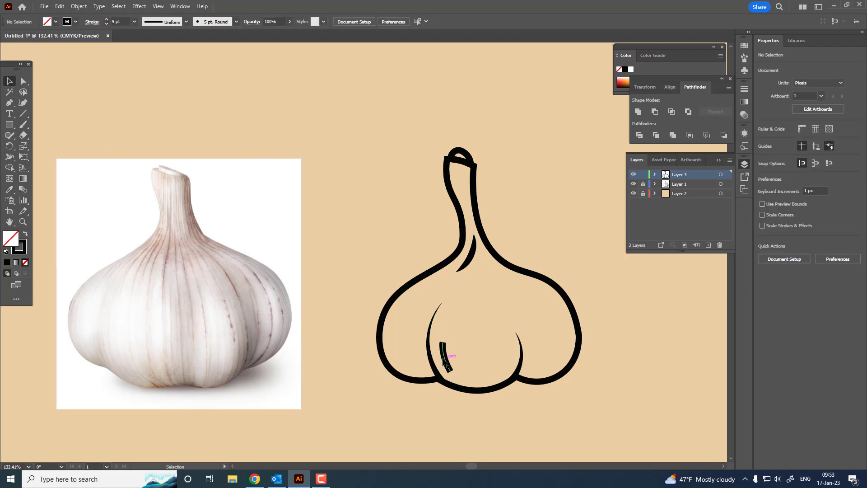
Give the short detail line in the middle clove the width profile tapered at both ends
{"action": "left_click", "coordinate": [446, 359]}
{"action": "left_click", "coordinate": [159, 22]}
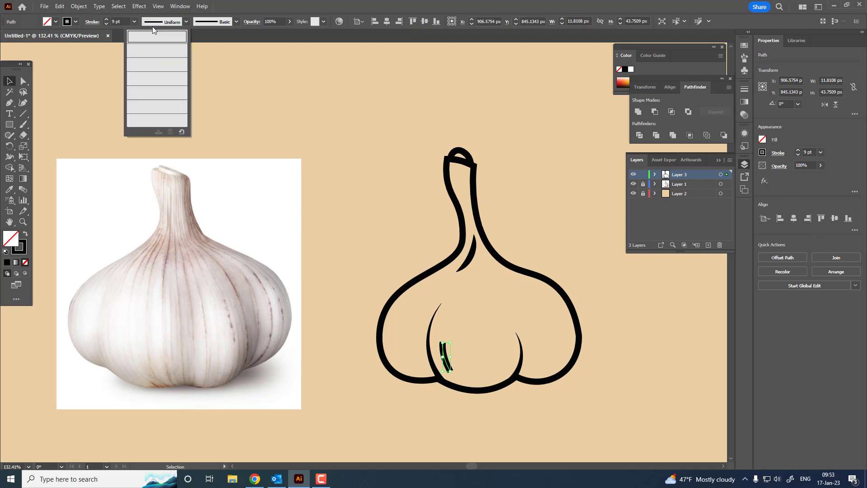
{"action": "left_click", "coordinate": [158, 50]}
{"action": "left_click", "coordinate": [522, 411]}
Reshape the middle clove's detail line with the Curvature tool, extending it upward and bowing it to about 18 × 64 px
{"action": "scroll", "coordinate": [522, 409], "scroll_direction": "up", "scroll_amount": 5}
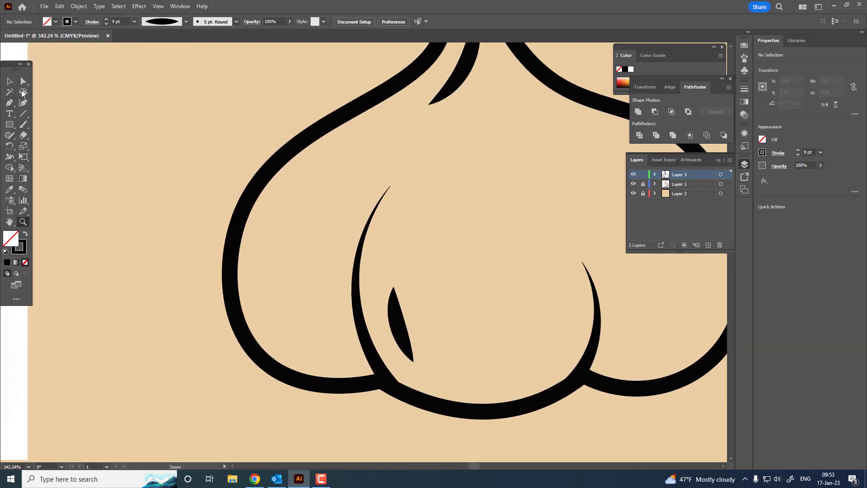
{"action": "left_click", "coordinate": [398, 332]}
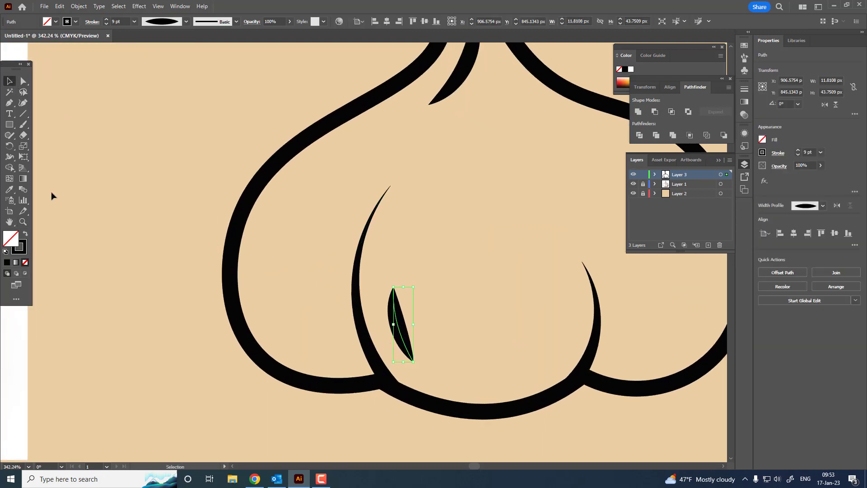
{"action": "left_click", "coordinate": [23, 103]}
{"action": "left_click_drag", "start_coordinate": [393, 288], "coordinate": [387, 254]}
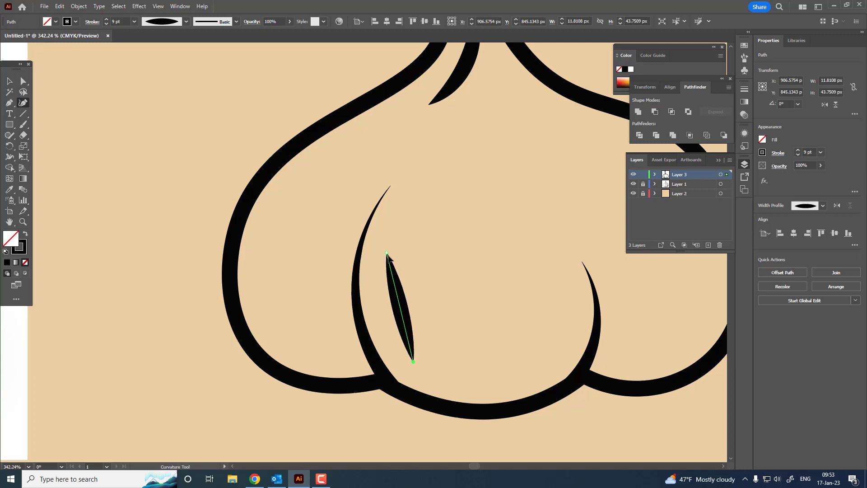
{"action": "left_click_drag", "start_coordinate": [402, 315], "coordinate": [358, 397]}
{"action": "key", "text": "ctrl+space"}
{"action": "mouse_move", "coordinate": [423, 331]}
{"action": "left_mouse_down"}
{"action": "mouse_move", "coordinate": [335, 320]}
{"action": "mouse_move", "coordinate": [434, 319]}
{"action": "left_mouse_up"}
Draw a curved detail line about 30 × 62 px inside the right clove and match its stroke to the 9 pt detail line with the Eyedropper
{"action": "left_click", "coordinate": [10, 103]}
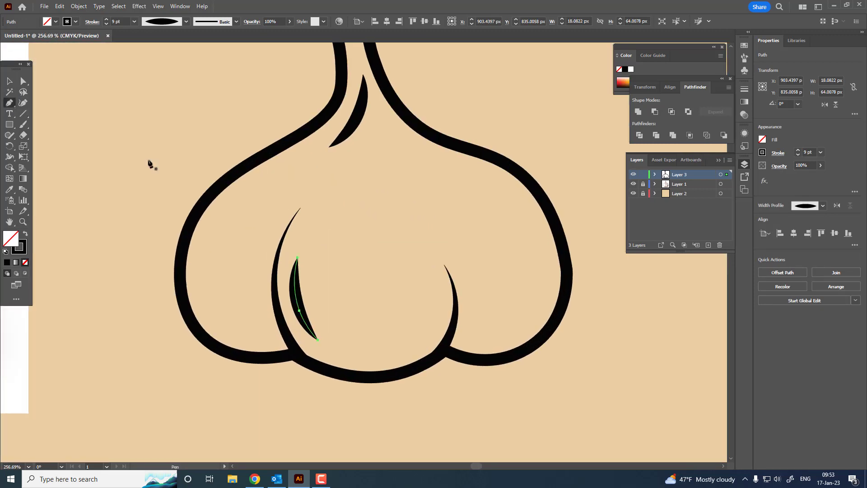
{"action": "left_click", "coordinate": [540, 248]}
{"action": "left_click_drag", "start_coordinate": [505, 326], "coordinate": [452, 354]}
{"action": "left_click", "coordinate": [7, 82]}
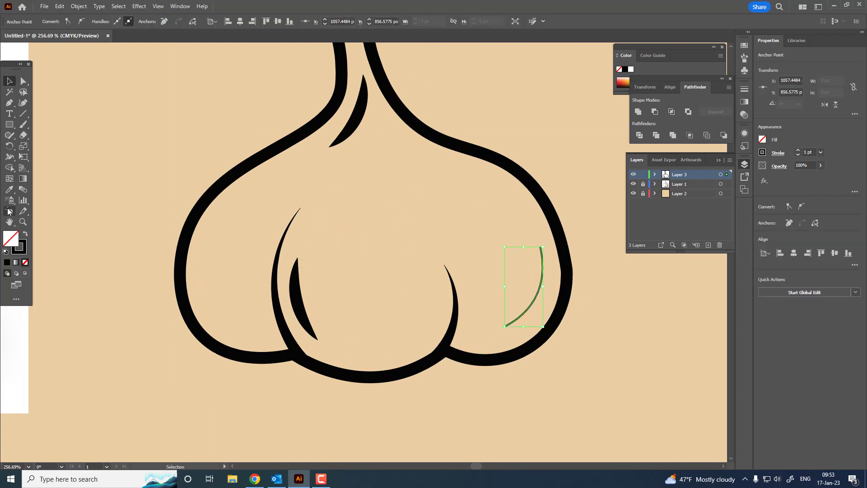
{"action": "left_click", "coordinate": [10, 190]}
{"action": "left_click", "coordinate": [295, 289]}
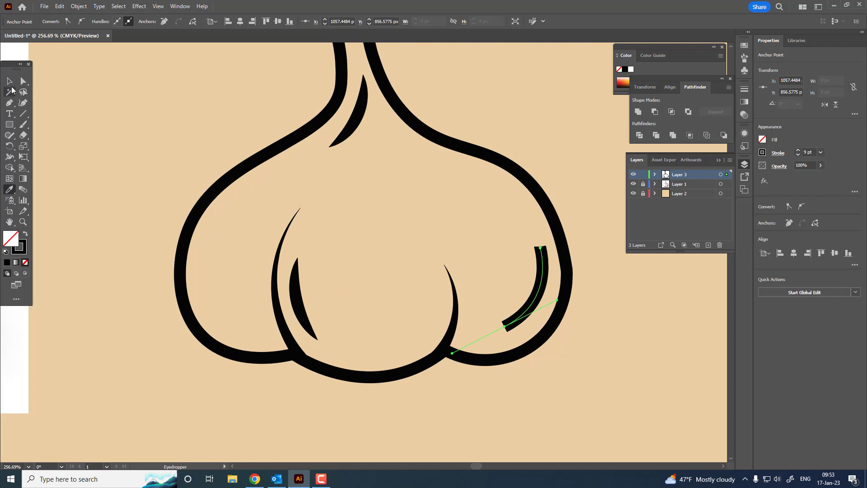
Give the right clove's detail line the width profile tapered at both ends and deselect it
{"action": "left_click", "coordinate": [10, 81]}
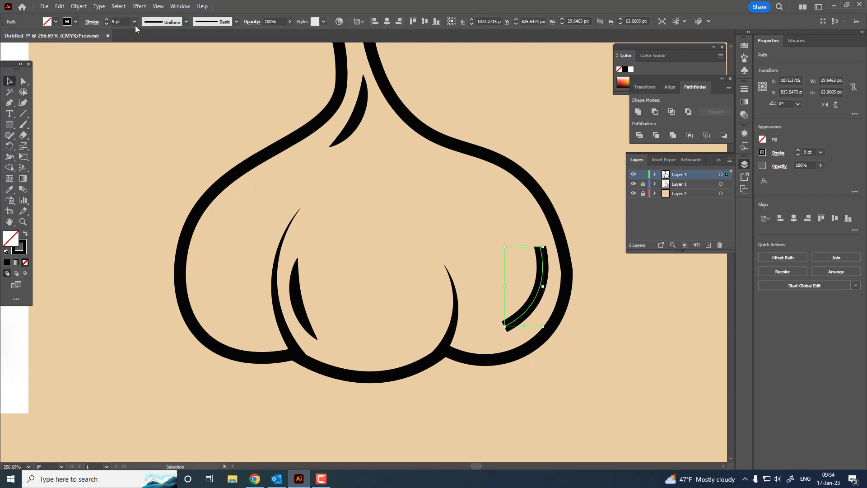
{"action": "left_click", "coordinate": [162, 21]}
{"action": "left_click", "coordinate": [157, 52]}
{"action": "left_click", "coordinate": [324, 159]}
{"action": "key", "text": "z"}
{"action": "left_click_drag", "start_coordinate": [612, 305], "coordinate": [322, 338]}
{"action": "left_click_drag", "start_coordinate": [414, 265], "coordinate": [632, 314]}
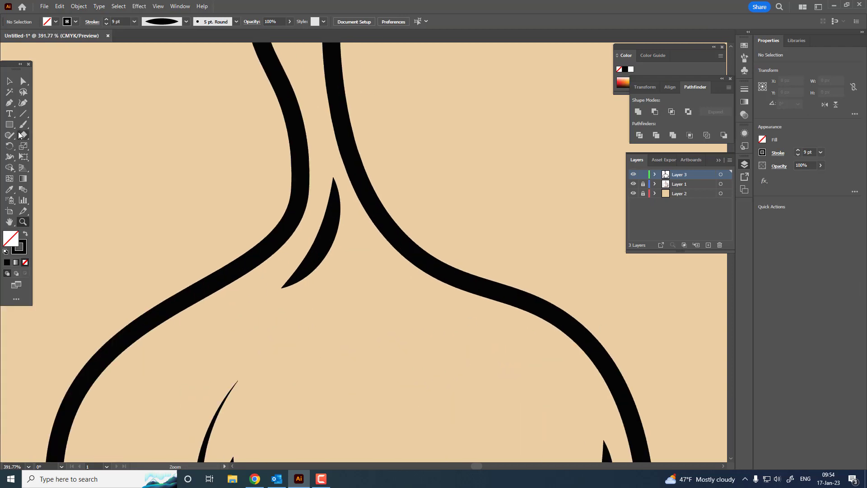
{"action": "left_click", "coordinate": [10, 103]}
{"action": "left_click", "coordinate": [273, 296]}
{"action": "left_click_drag", "start_coordinate": [290, 304], "coordinate": [231, 313]}
{"action": "key", "text": "ctrl+z"}
{"action": "key", "text": "ctrl+z"}
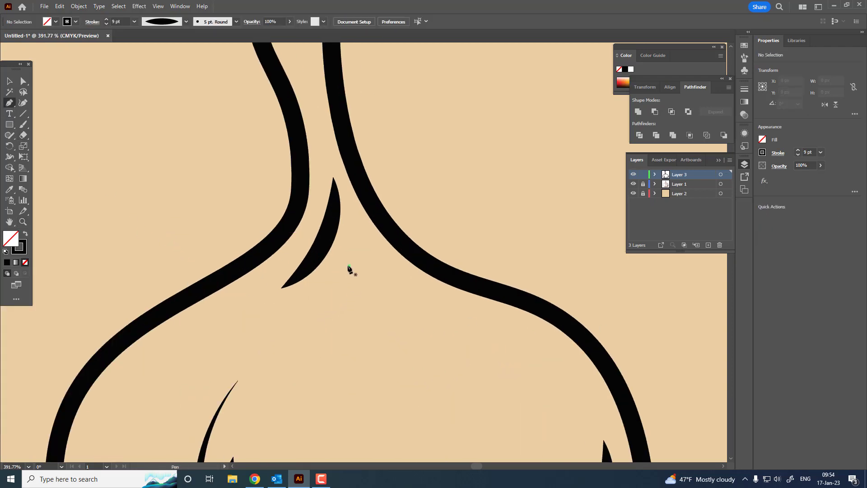
Draw a short curved line just below the tapered neck line, copy that line's 9 pt stroke with the Eyedropper, and select it
{"action": "left_click", "coordinate": [350, 266]}
{"action": "left_click_drag", "start_coordinate": [301, 309], "coordinate": [288, 312]}
{"action": "key", "text": "Escape"}
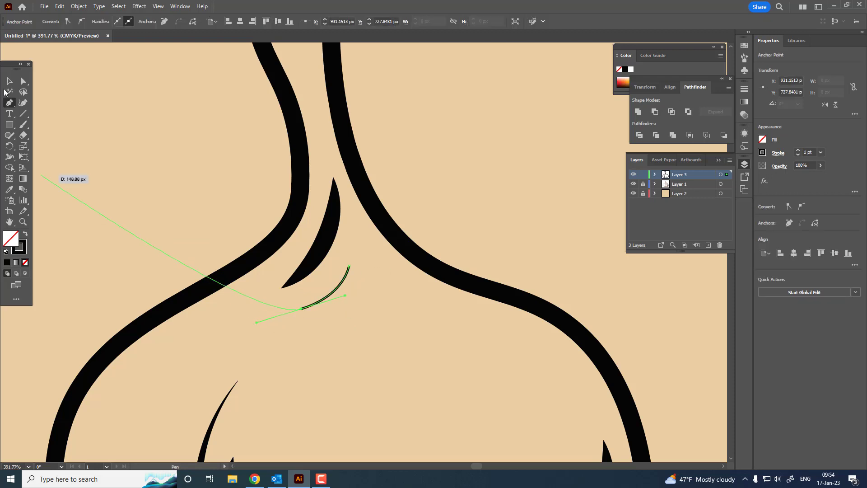
{"action": "key", "text": "v"}
{"action": "left_click", "coordinate": [9, 190]}
{"action": "left_click", "coordinate": [323, 251]}
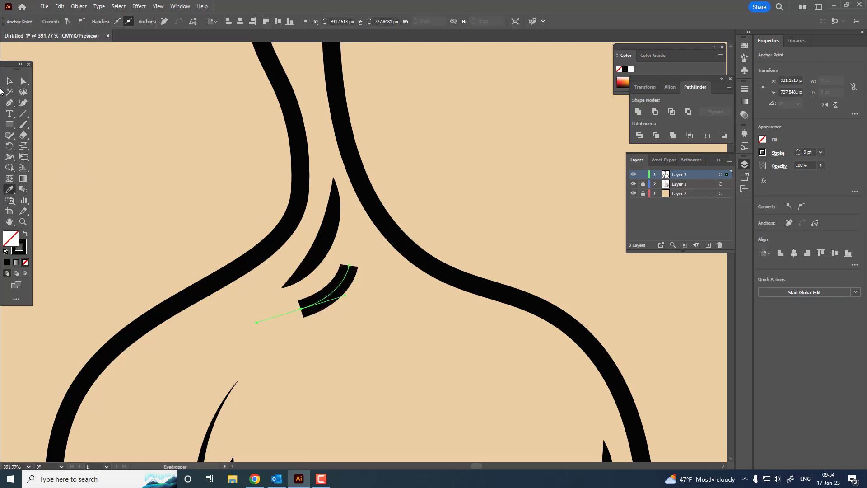
{"action": "left_click", "coordinate": [9, 81]}
{"action": "left_click_drag", "start_coordinate": [333, 295], "coordinate": [329, 285]}
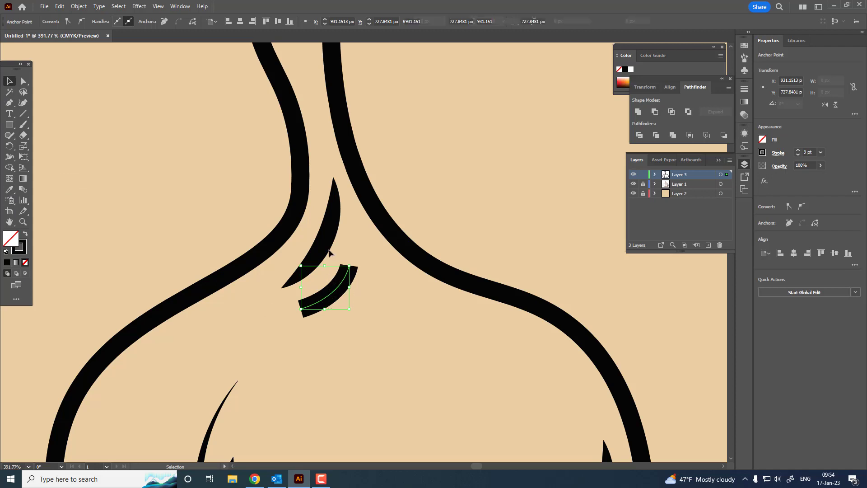
Give the short neck line the width profile tapered at both ends
{"action": "left_click", "coordinate": [158, 19]}
{"action": "left_click", "coordinate": [162, 51]}
{"action": "key", "text": "z"}
{"action": "left_click_drag", "start_coordinate": [426, 267], "coordinate": [322, 262]}
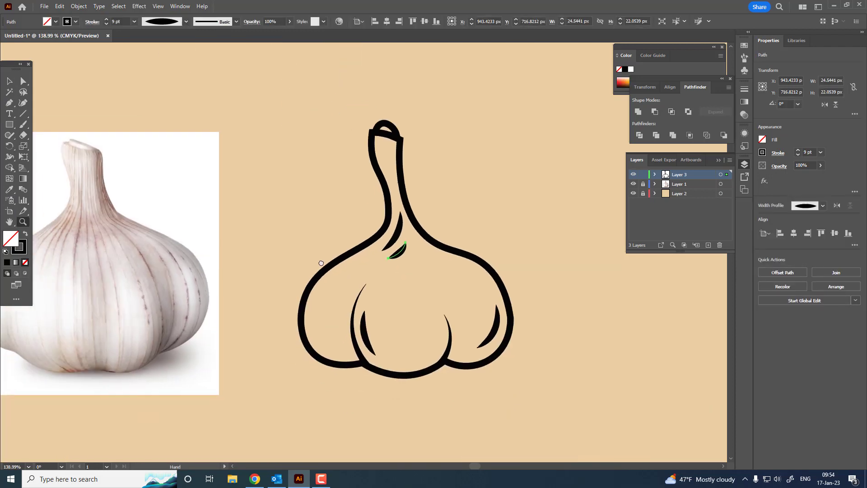
Select the two neck lines and the inner detail lines of the middle and right cloves, set their stroke to 6 pt, and deselect them
{"action": "left_click", "coordinate": [11, 81]}
{"action": "left_click", "coordinate": [381, 299], "text": "shift"}
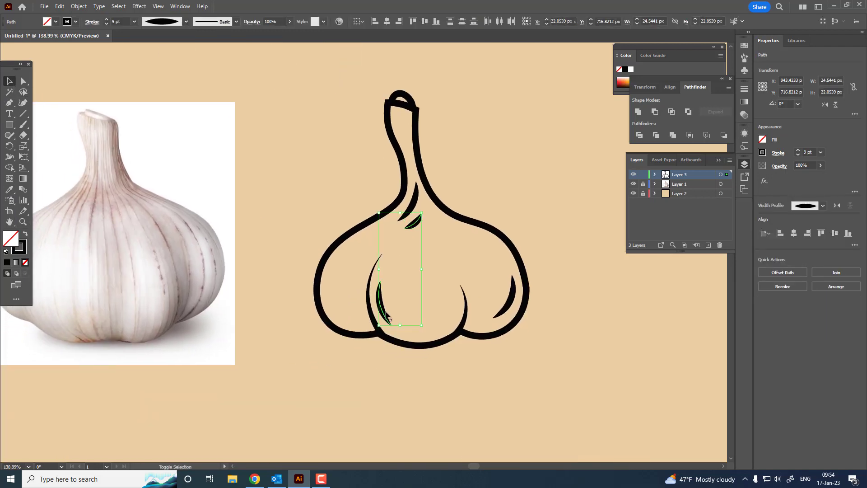
{"action": "left_click", "coordinate": [512, 293], "text": "shift"}
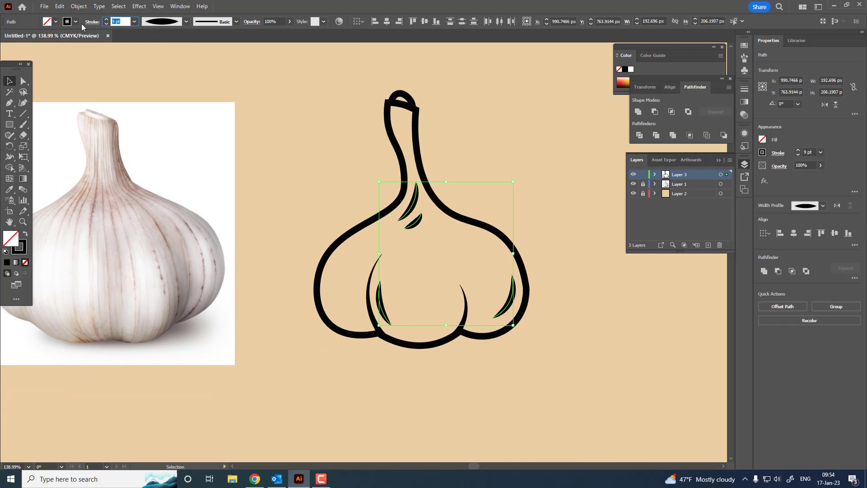
{"action": "type", "text": "6"}
{"action": "key", "text": "Return"}
{"action": "key", "text": "ctrl+shift+a"}
Draw a curved line about 57 × 24 px inside the right shoulder outline and match it to a 6 pt neck line with the Eyedropper
{"action": "key", "text": "z"}
{"action": "left_click", "coordinate": [470, 194], "text": "alt"}
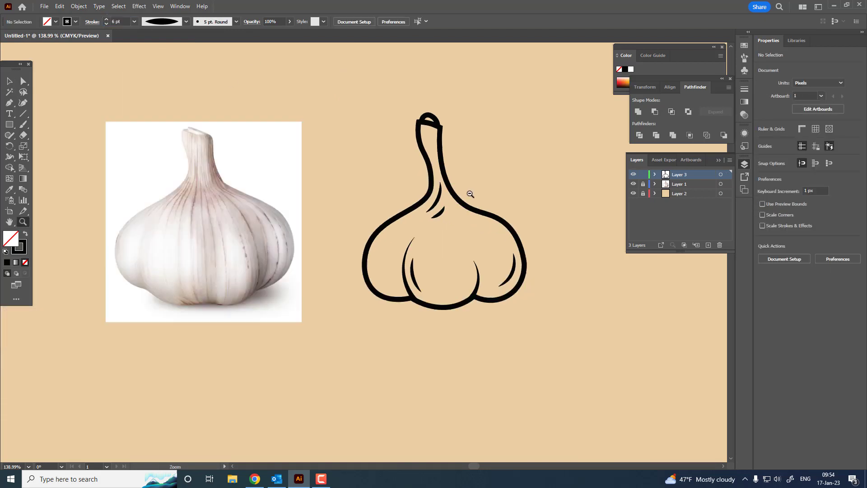
{"action": "left_click_drag", "start_coordinate": [470, 194], "coordinate": [490, 247]}
{"action": "left_click_drag", "start_coordinate": [502, 322], "coordinate": [506, 344]}
{"action": "left_click_drag", "start_coordinate": [482, 235], "coordinate": [416, 204]}
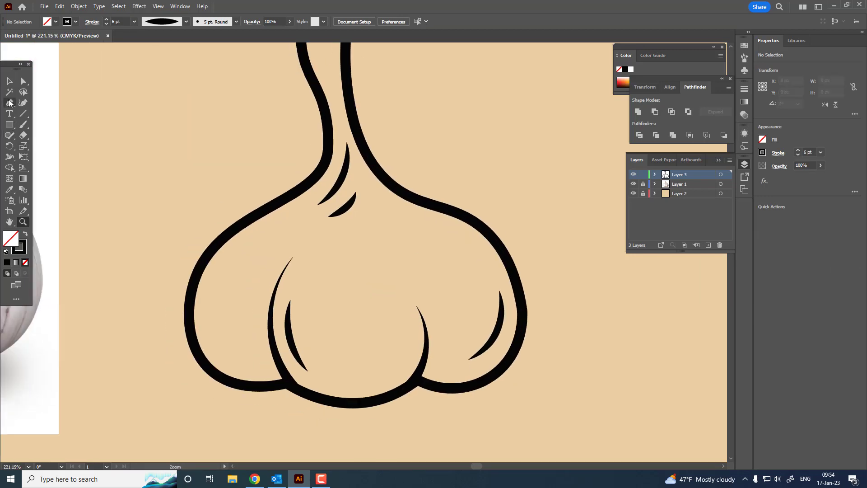
{"action": "left_click", "coordinate": [9, 103]}
{"action": "left_click_drag", "start_coordinate": [469, 359], "coordinate": [469, 251]}
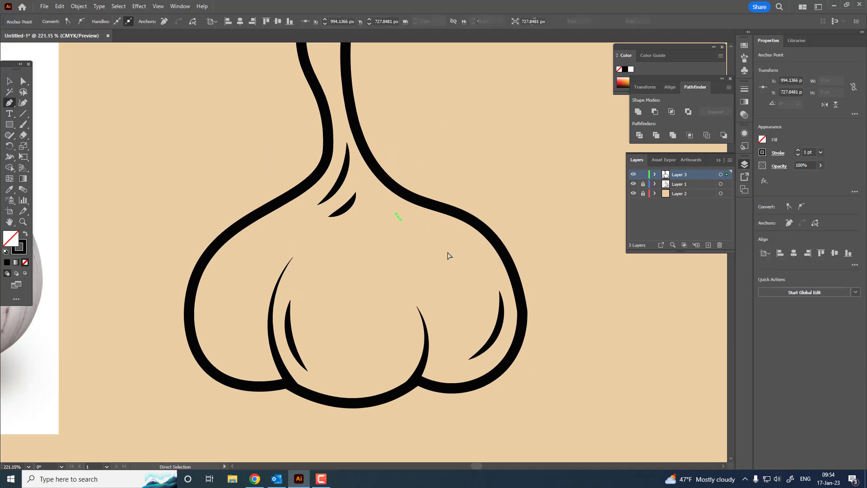
{"action": "left_click", "coordinate": [405, 217]}
{"action": "left_click_drag", "start_coordinate": [469, 243], "coordinate": [494, 266]}
{"action": "left_click", "coordinate": [13, 192]}
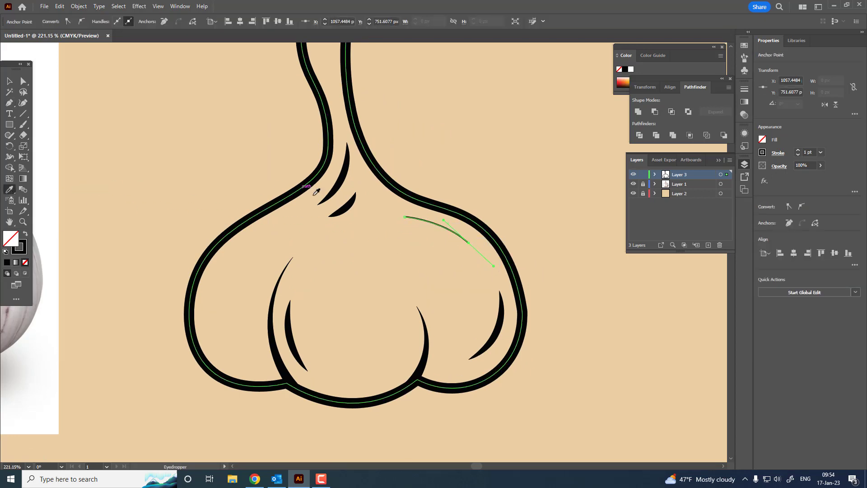
{"action": "left_click", "coordinate": [346, 208]}
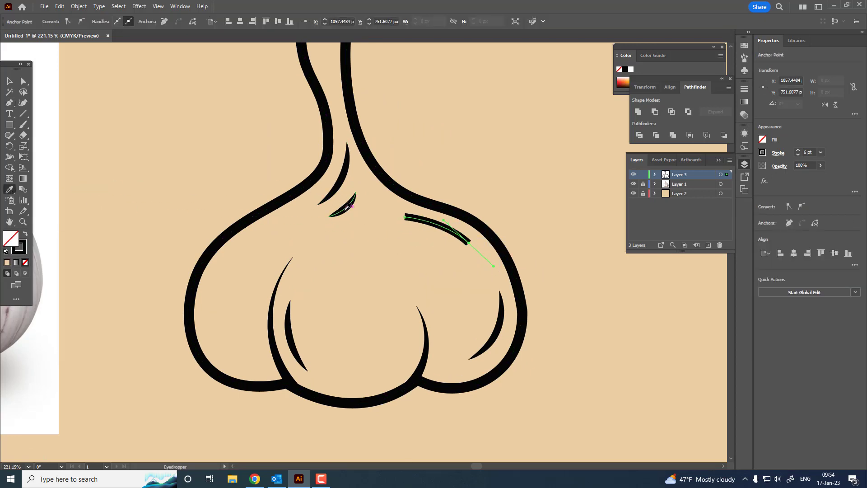
Draw a second curved 6 pt line about 44 px long between the neck lines and the right clove divider
{"action": "left_click", "coordinate": [389, 229]}
{"action": "key", "text": "ctrl+z"}
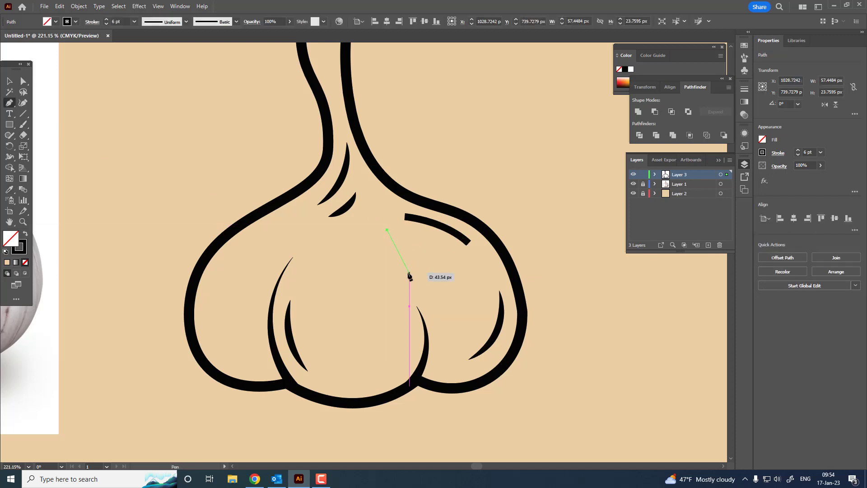
{"action": "left_click_drag", "start_coordinate": [409, 272], "coordinate": [408, 290]}
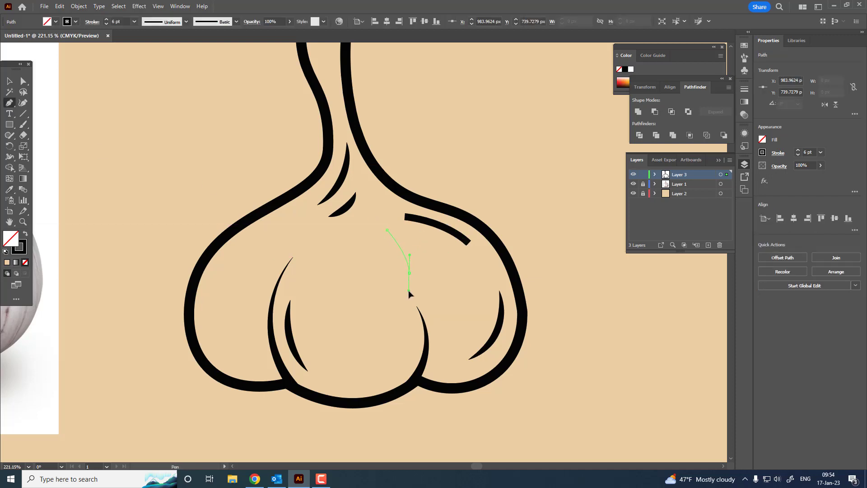
Select both new shoulder lines, give them the width profile tapered at both ends, and deselect them
{"action": "left_click", "coordinate": [10, 82]}
{"action": "left_click_drag", "start_coordinate": [335, 276], "coordinate": [452, 229]}
{"action": "left_click", "coordinate": [186, 22]}
{"action": "left_click", "coordinate": [167, 49]}
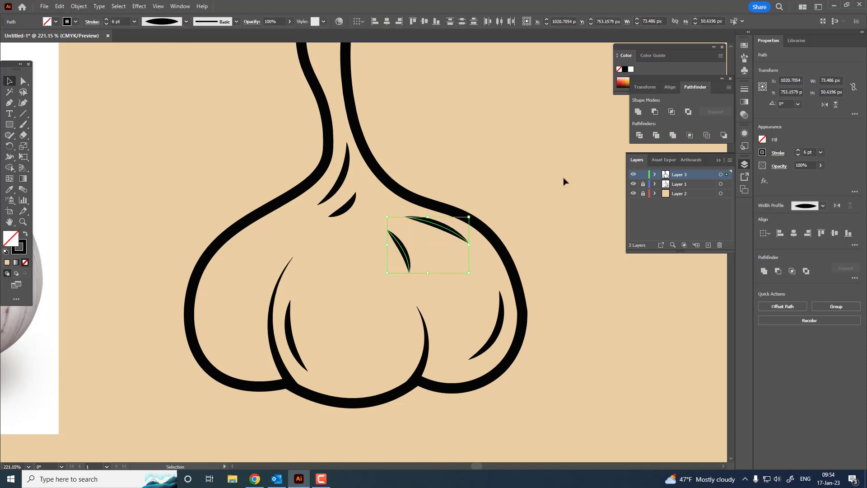
{"action": "left_click", "coordinate": [562, 178]}
Draw a curved line about 9 × 43 px down from the neck's top edge and match it to a 9 pt stroke with the Eyedropper
{"action": "key", "text": "ctrl+space"}
{"action": "left_click_drag", "start_coordinate": [488, 199], "coordinate": [431, 304]}
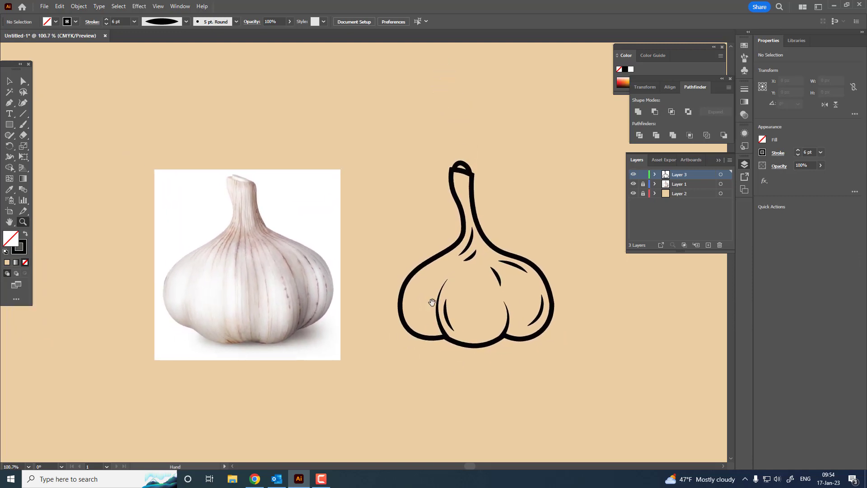
{"action": "left_click_drag", "start_coordinate": [430, 159], "coordinate": [567, 289]}
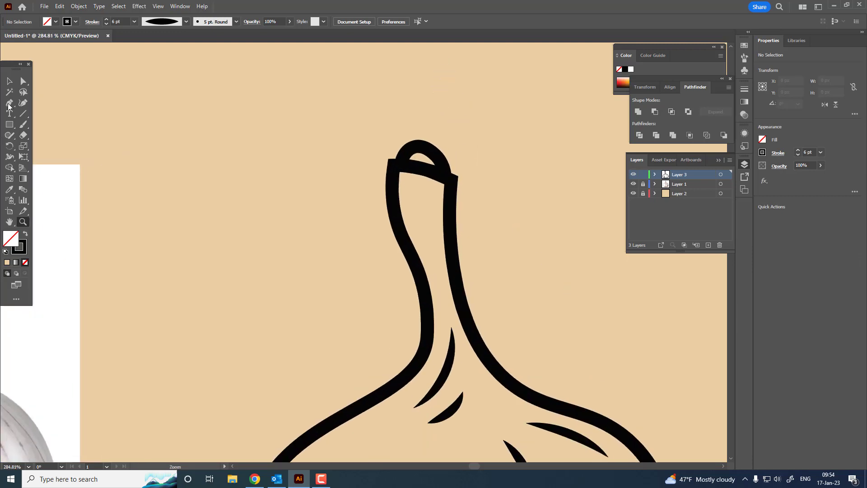
{"action": "left_click", "coordinate": [423, 227]}
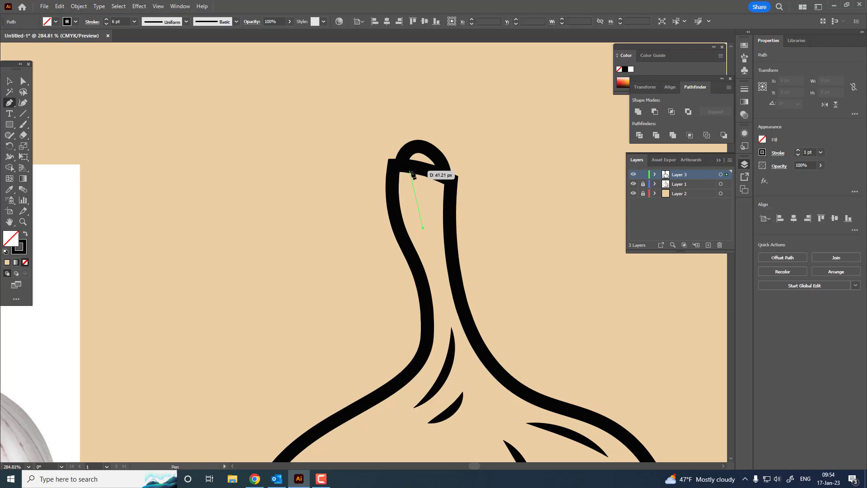
{"action": "key", "text": "z"}
{"action": "left_click_drag", "start_coordinate": [396, 179], "coordinate": [257, 219]}
{"action": "left_click", "coordinate": [9, 189]}
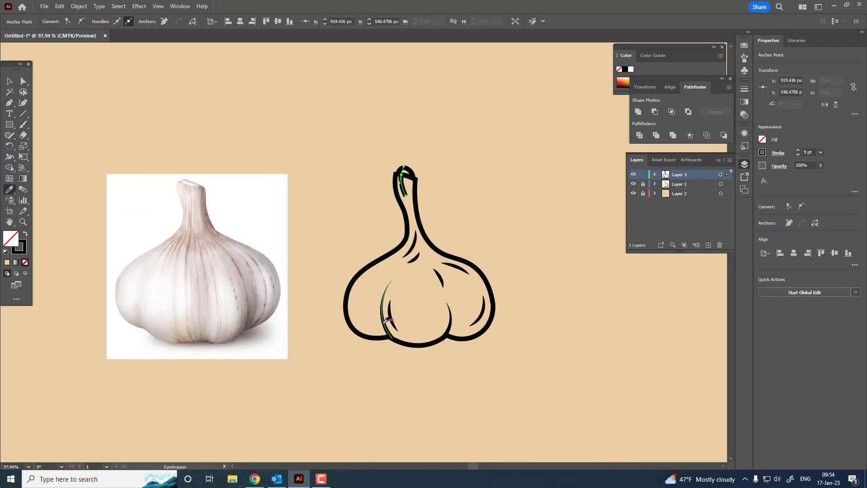
Give the line at the top of the neck the triangular width profile tapered at one end and deselect it
{"action": "key", "text": "z"}
{"action": "left_click_drag", "start_coordinate": [464, 154], "coordinate": [519, 252]}
{"action": "left_click", "coordinate": [11, 82]}
{"action": "left_click", "coordinate": [416, 225]}
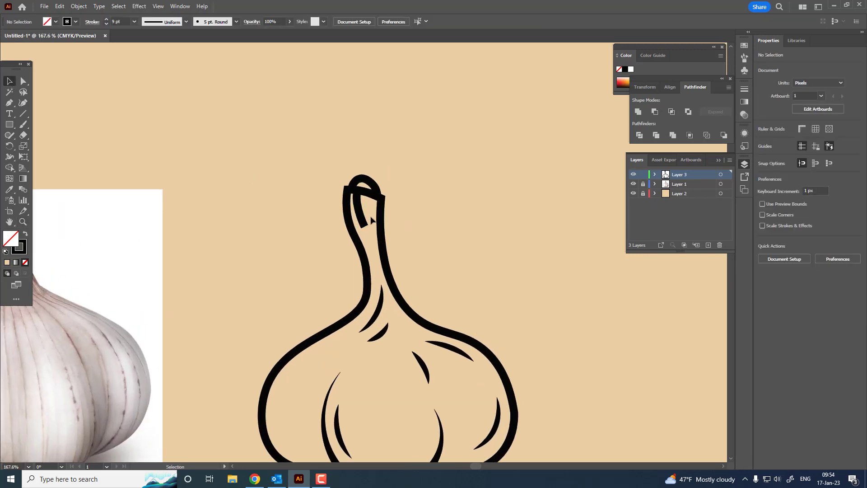
{"action": "left_click", "coordinate": [362, 215]}
{"action": "left_click", "coordinate": [159, 24]}
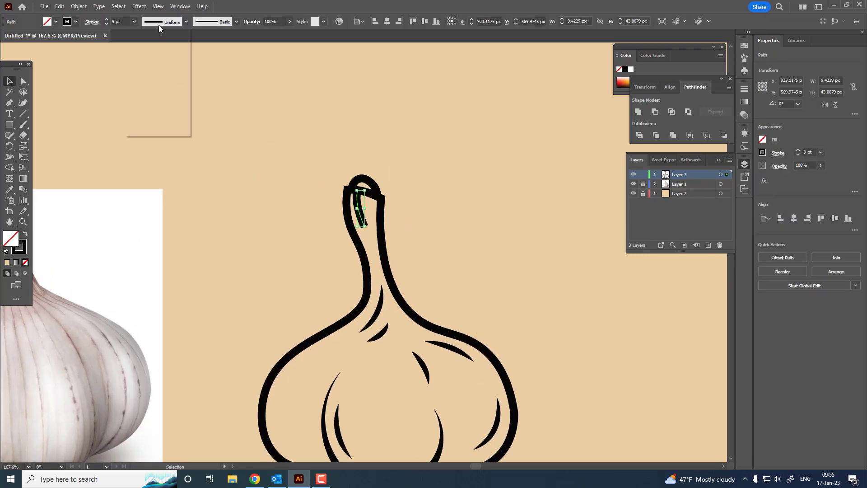
{"action": "left_click", "coordinate": [159, 94]}
{"action": "left_click", "coordinate": [435, 177]}
Flip the neck-top line's width profile along its length so it narrows downward, and deselect the line
{"action": "left_click", "coordinate": [362, 215]}
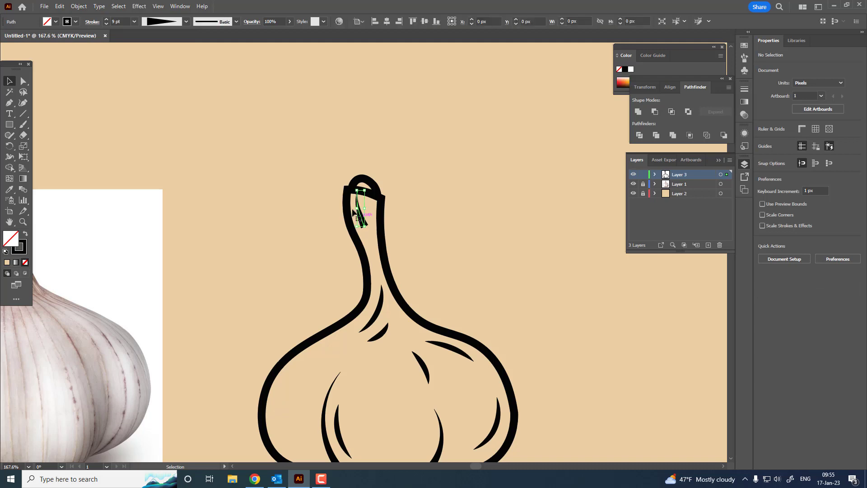
{"action": "left_click", "coordinate": [92, 21]}
{"action": "left_click", "coordinate": [84, 160]}
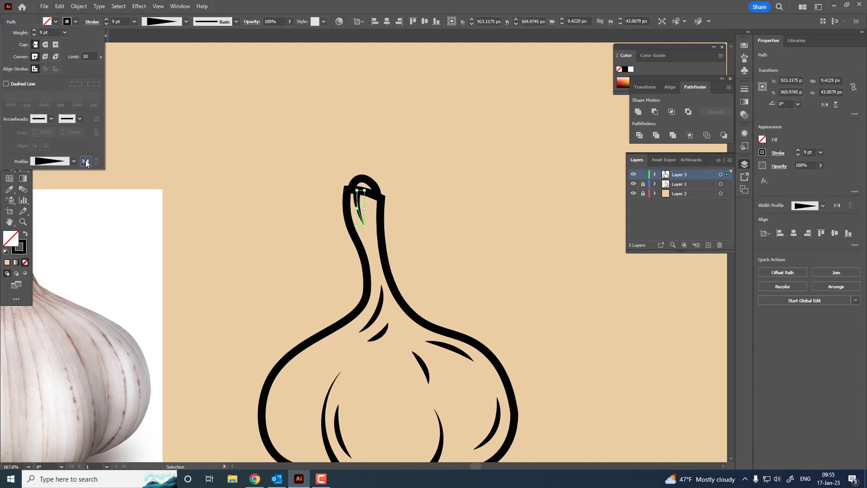
{"action": "left_click", "coordinate": [439, 242]}
{"action": "left_click", "coordinate": [457, 227]}
Draw a curved line about 77 px tall inside the left clove, following its outer outline down to the lower edge
{"action": "key", "text": "z"}
{"action": "key", "text": "space"}
{"action": "mouse_move", "coordinate": [472, 220]}
{"action": "left_mouse_down"}
{"action": "mouse_move", "coordinate": [400, 252]}
{"action": "mouse_move", "coordinate": [450, 225]}
{"action": "left_mouse_up"}
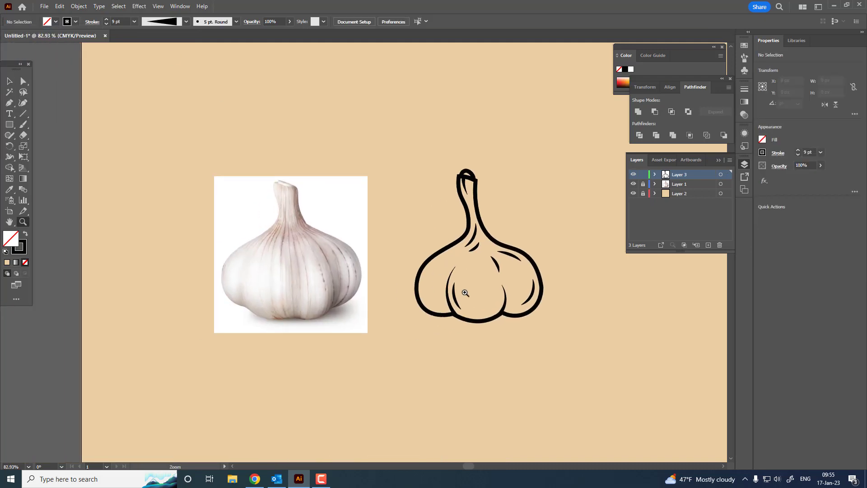
{"action": "left_click_drag", "start_coordinate": [465, 292], "coordinate": [485, 290]}
{"action": "key", "text": "space"}
{"action": "mouse_move", "coordinate": [475, 288]}
{"action": "left_mouse_down"}
{"action": "mouse_move", "coordinate": [416, 298]}
{"action": "mouse_move", "coordinate": [483, 315]}
{"action": "left_mouse_up"}
{"action": "key", "text": "space"}
{"action": "left_click_drag", "start_coordinate": [479, 318], "coordinate": [438, 293]}
{"action": "left_click_drag", "start_coordinate": [350, 328], "coordinate": [391, 354]}
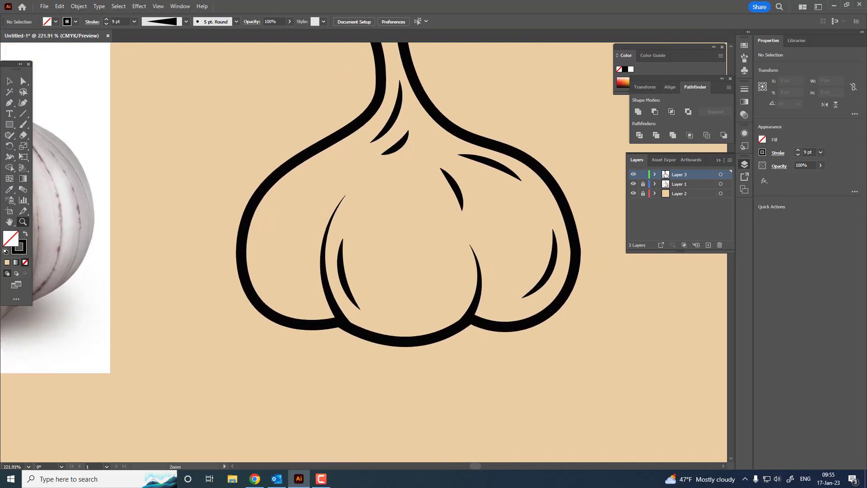
{"action": "left_click", "coordinate": [261, 238]}
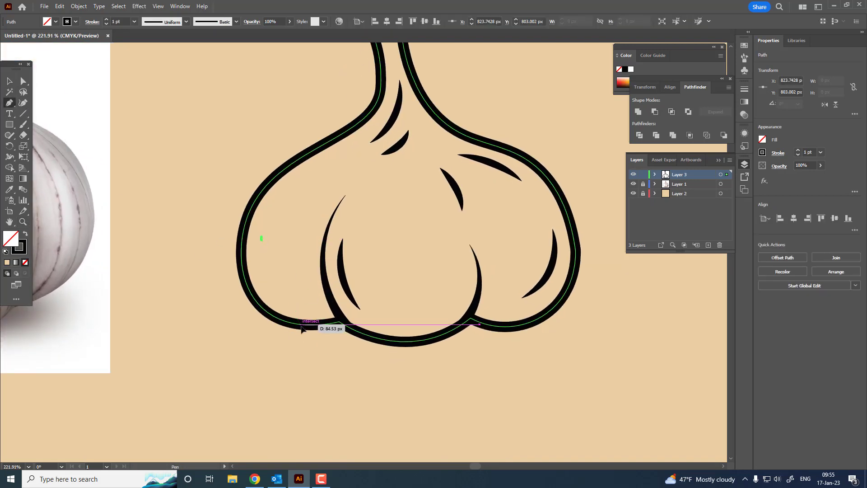
{"action": "left_click_drag", "start_coordinate": [301, 325], "coordinate": [347, 353]}
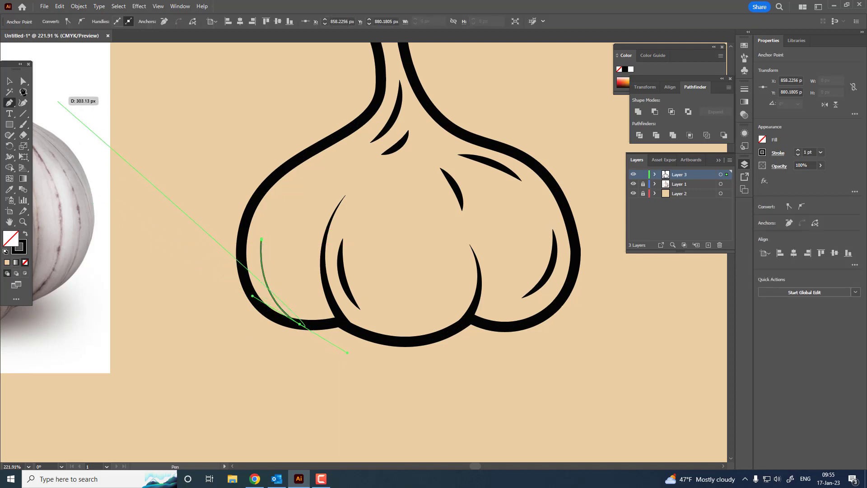
{"action": "left_click", "coordinate": [280, 277]}
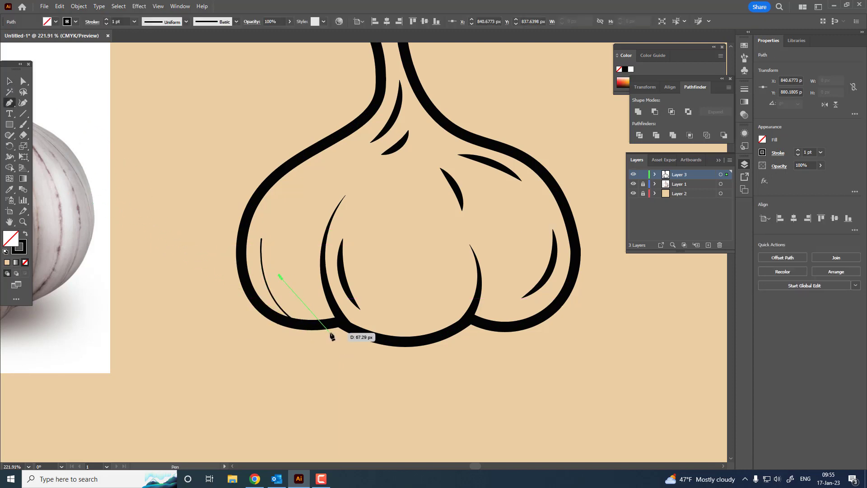
{"action": "left_click_drag", "start_coordinate": [322, 322], "coordinate": [363, 334]}
{"action": "key", "text": "ctrl+z"}
{"action": "key", "text": "ctrl+z"}
Draw a second, shorter curved line beside the first one in the left clove, ending on the lower outline
{"action": "left_click", "coordinate": [286, 287]}
{"action": "left_click", "coordinate": [280, 274]}
{"action": "scroll", "coordinate": [163, 259], "scroll_direction": "down", "scroll_amount": 4}
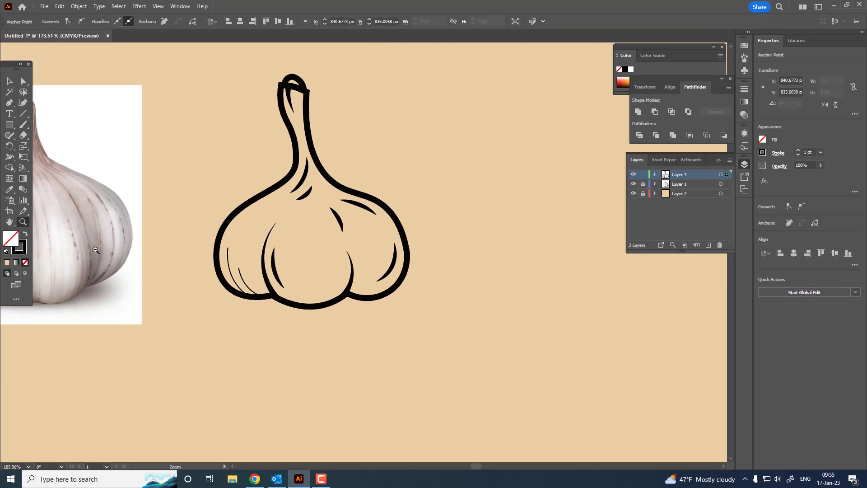
Select both left clove lines and match their stroke to the 9 pt outline with the Eyedropper
{"action": "left_click", "coordinate": [10, 81]}
{"action": "left_click", "coordinate": [223, 264]}
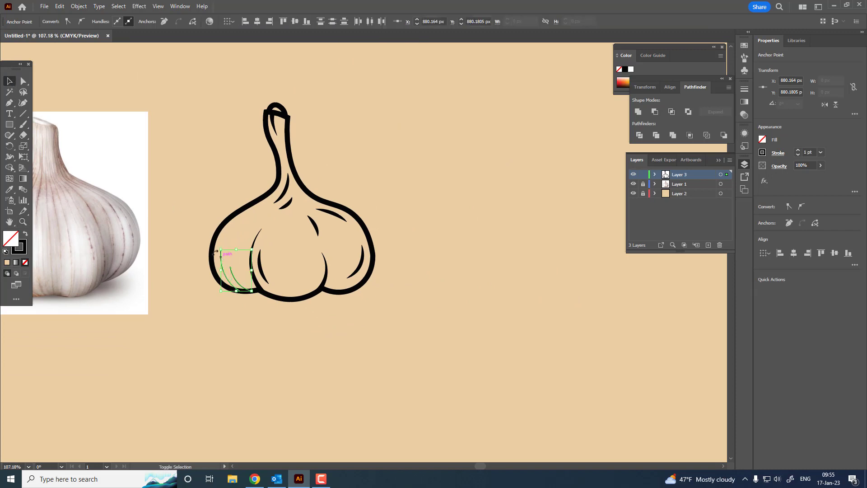
{"action": "left_click", "coordinate": [10, 190]}
{"action": "left_click", "coordinate": [271, 132]}
{"action": "left_click", "coordinate": [277, 117]}
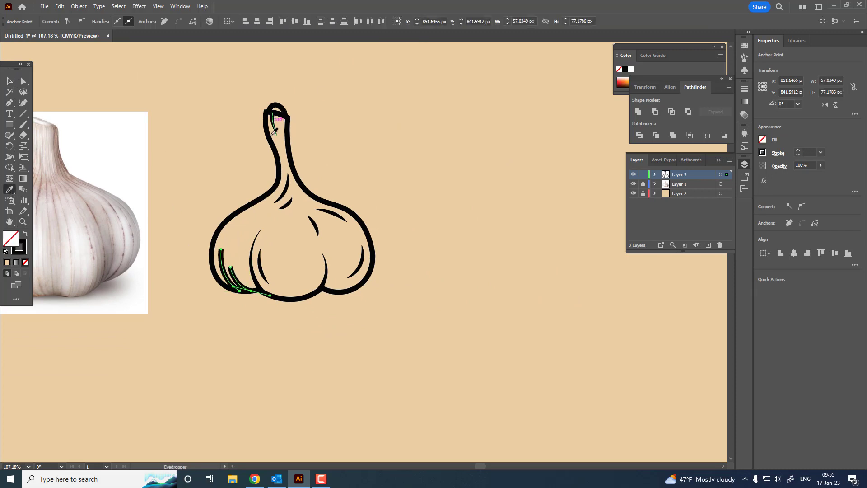
Give both left clove lines the triangular one-end tapered width profile, flip it along their length so they narrow upward, and deselect them
{"action": "key", "text": "z"}
{"action": "left_click_drag", "start_coordinate": [197, 244], "coordinate": [265, 277]}
{"action": "left_click", "coordinate": [10, 81]}
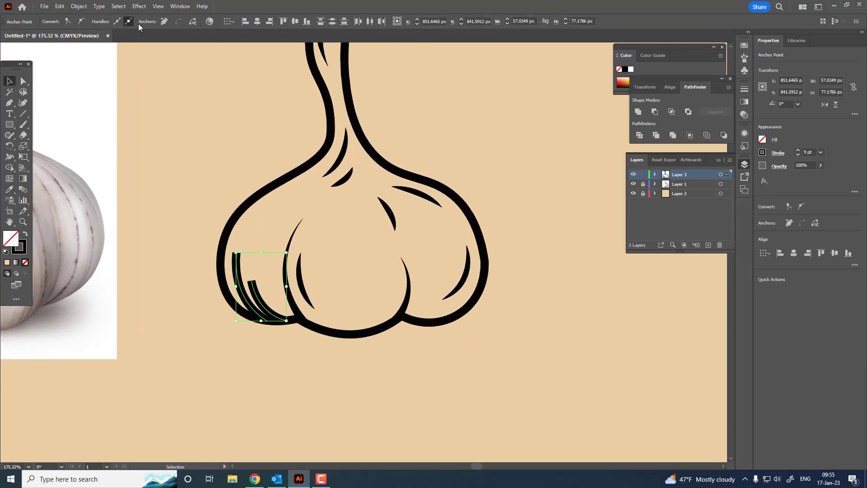
{"action": "left_click_drag", "start_coordinate": [236, 293], "coordinate": [236, 294]}
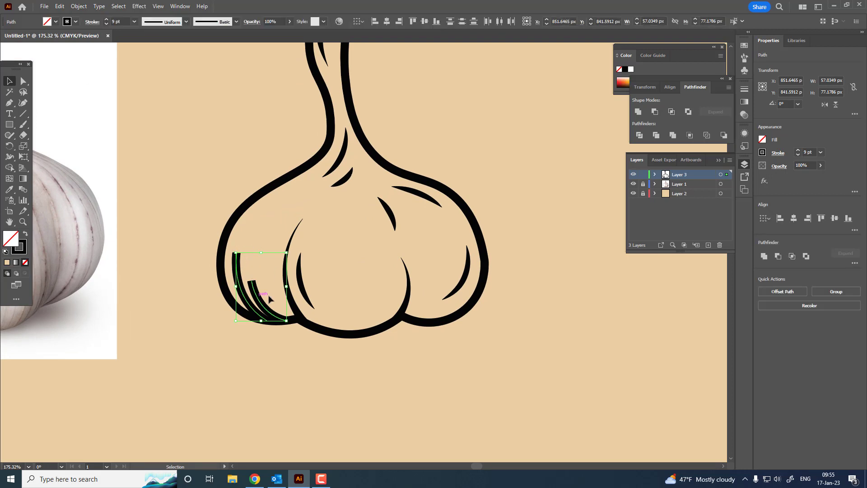
{"action": "left_click", "coordinate": [150, 25]}
{"action": "left_click", "coordinate": [157, 93]}
{"action": "left_click", "coordinate": [92, 23]}
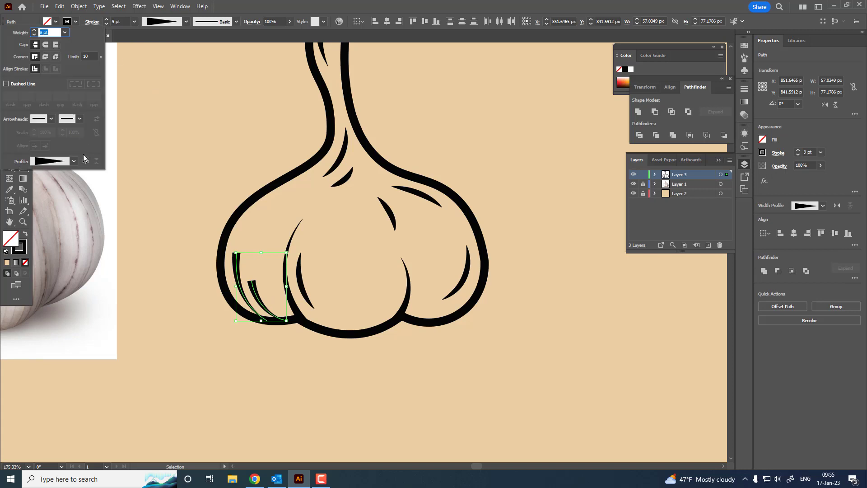
{"action": "left_click", "coordinate": [85, 160]}
{"action": "left_click", "coordinate": [338, 401]}
{"action": "left_click", "coordinate": [343, 373]}
Select the rounded cap shape at the top of the neck and reduce its stroke to 5 pt
{"action": "key", "text": "z"}
{"action": "left_click_drag", "start_coordinate": [343, 372], "coordinate": [329, 386]}
{"action": "left_click_drag", "start_coordinate": [356, 387], "coordinate": [369, 384]}
{"action": "left_click_drag", "start_coordinate": [357, 367], "coordinate": [386, 379]}
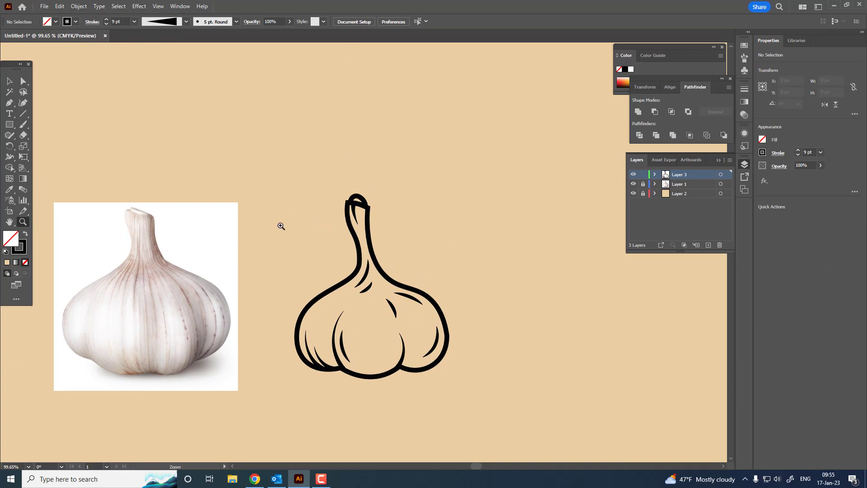
{"action": "left_click_drag", "start_coordinate": [409, 236], "coordinate": [430, 244]}
{"action": "left_click_drag", "start_coordinate": [360, 188], "coordinate": [394, 262]}
{"action": "key", "text": "v"}
{"action": "left_click", "coordinate": [361, 189]}
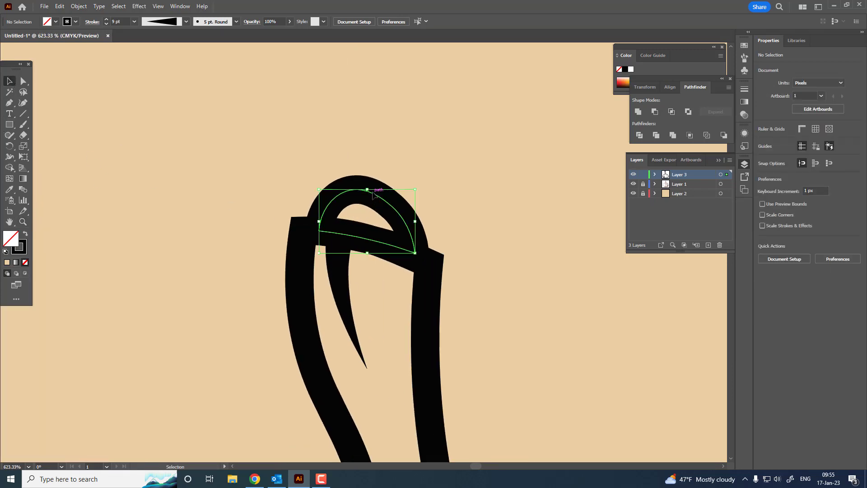
{"action": "left_click", "coordinate": [106, 24]}
{"action": "left_click", "coordinate": [106, 24]}
{"action": "left_click", "coordinate": [106, 24]}
{"action": "left_click", "coordinate": [106, 23]}
Reshape the neck cap with the Curvature tool into a slanted top with a squarer left corner, about 31 × 20 px
{"action": "key", "text": "shift+grave"}
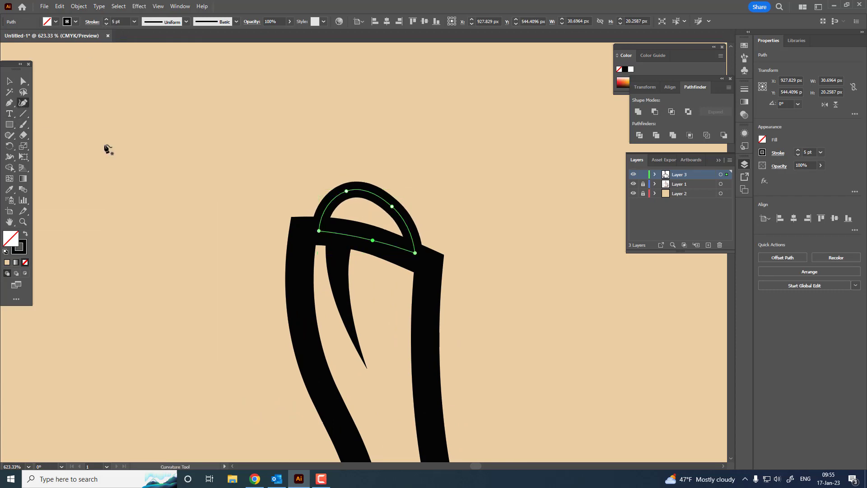
{"action": "left_click_drag", "start_coordinate": [347, 191], "coordinate": [317, 189]}
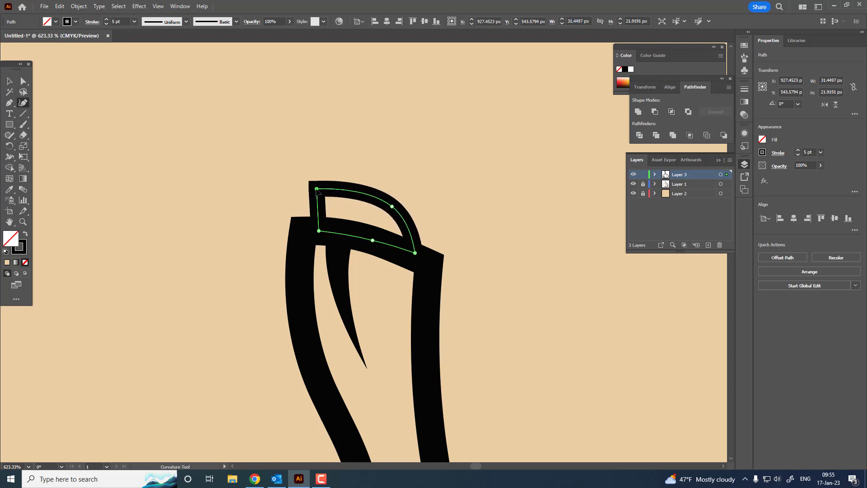
{"action": "left_click_drag", "start_coordinate": [392, 207], "coordinate": [390, 216]}
Rotate the lower short detail line at the base of the neck about 7.7° counterclockwise
{"action": "key", "text": "z"}
{"action": "left_click_drag", "start_coordinate": [416, 186], "coordinate": [216, 209]}
{"action": "left_click_drag", "start_coordinate": [452, 247], "coordinate": [556, 293]}
{"action": "left_click", "coordinate": [398, 211]}
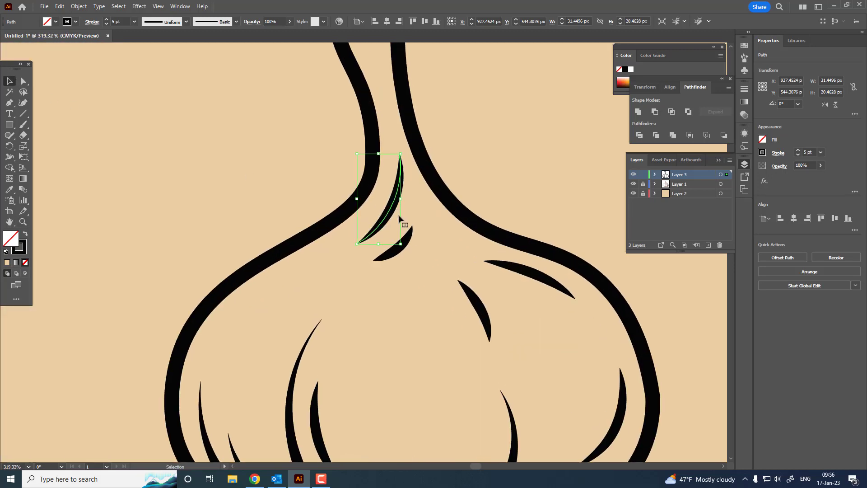
{"action": "left_click_drag", "start_coordinate": [415, 224], "coordinate": [414, 220]}
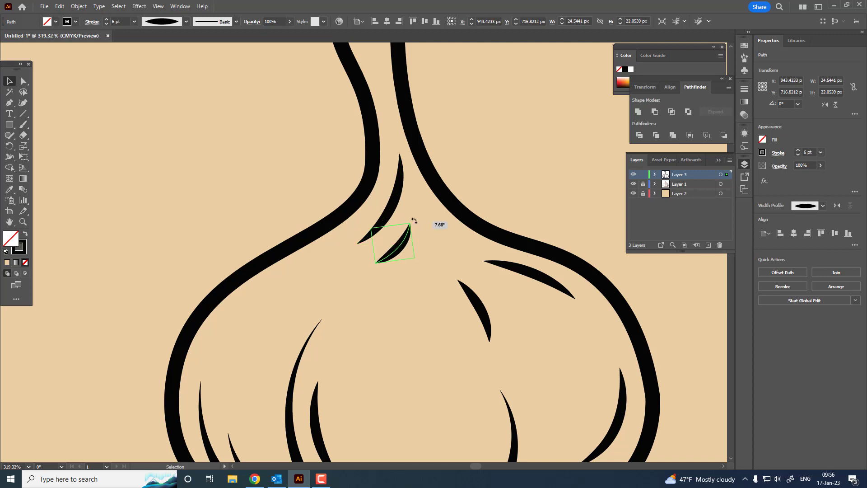
Reshape the long right shoulder line with the Curvature tool into a steeper arc, about 54 × 27 px
{"action": "left_click", "coordinate": [538, 278]}
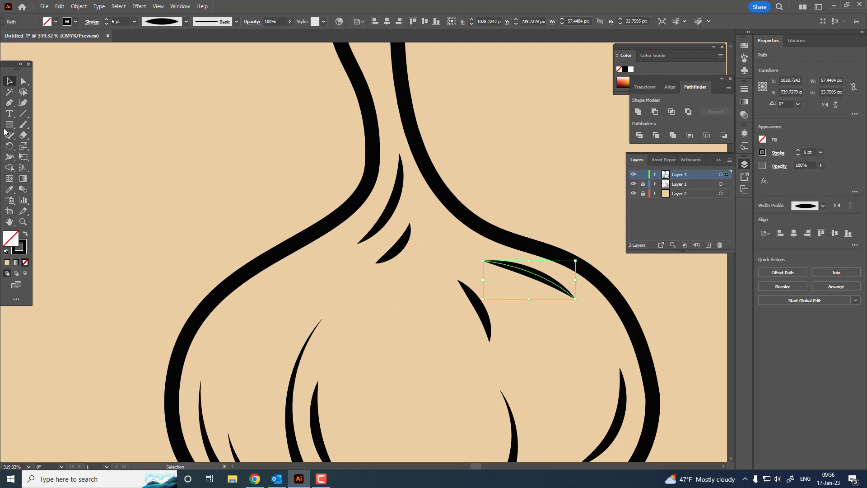
{"action": "left_click", "coordinate": [23, 102]}
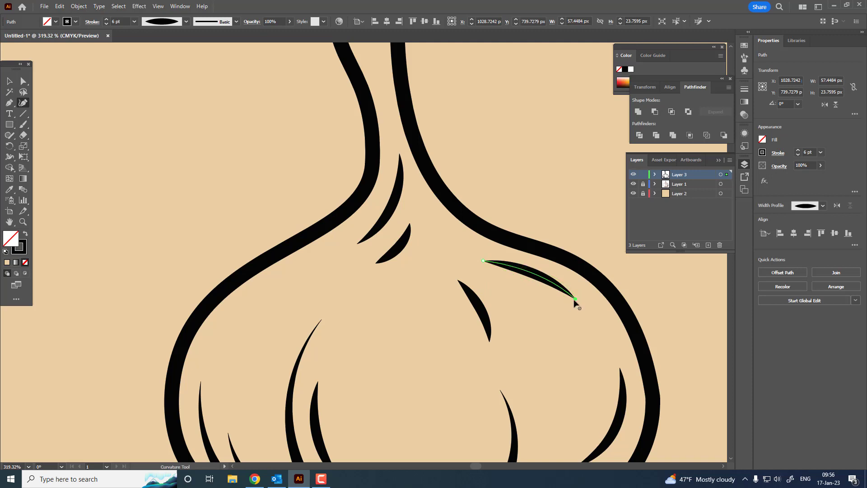
{"action": "left_click_drag", "start_coordinate": [576, 299], "coordinate": [547, 282]}
{"action": "left_click", "coordinate": [537, 279]}
{"action": "left_click", "coordinate": [9, 81]}
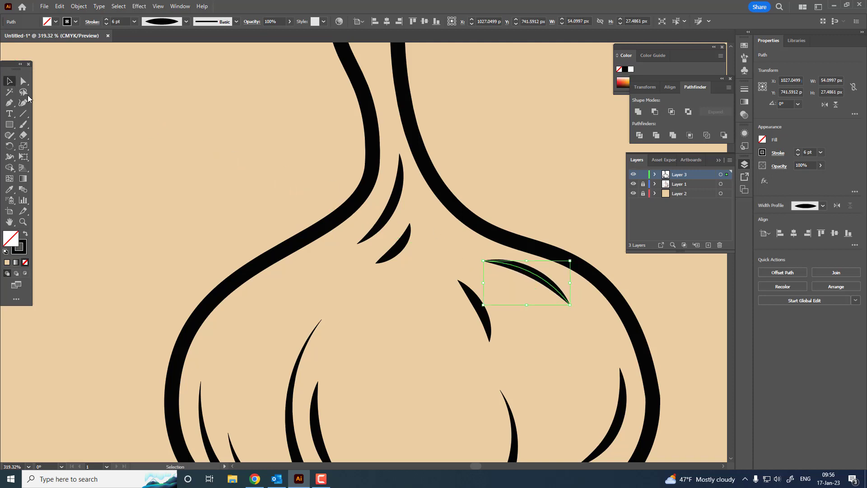
Move the short right shoulder line up and to the right, closer beneath the long shoulder line, and deselect it
{"action": "left_click", "coordinate": [497, 319]}
{"action": "mouse_move", "coordinate": [487, 316]}
{"action": "left_mouse_down"}
{"action": "mouse_move", "coordinate": [501, 306]}
{"action": "mouse_move", "coordinate": [455, 315]}
{"action": "left_mouse_up"}
{"action": "left_click", "coordinate": [562, 344]}
Select the complete garlic line drawing, expand its appearance, and deselect it
{"action": "key", "text": "z"}
{"action": "mouse_move", "coordinate": [455, 315]}
{"action": "left_mouse_down"}
{"action": "mouse_move", "coordinate": [379, 246]}
{"action": "mouse_move", "coordinate": [125, 181]}
{"action": "left_mouse_up"}
{"action": "left_click_drag", "start_coordinate": [90, 187], "coordinate": [143, 189]}
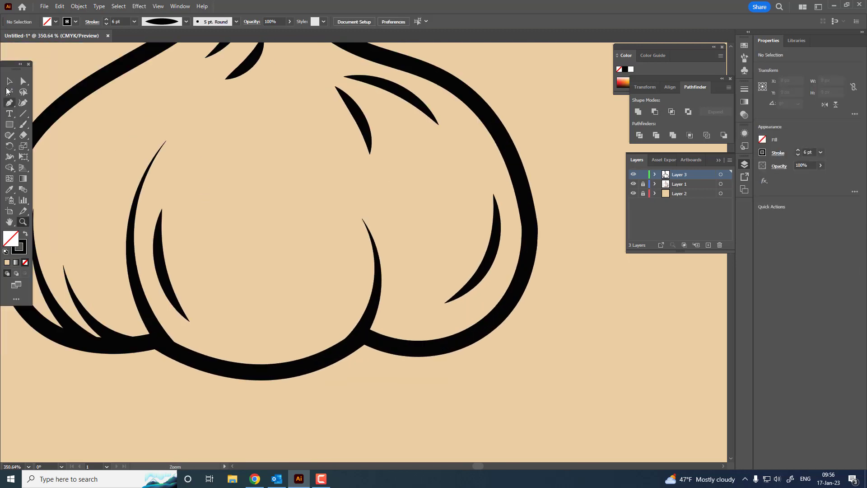
{"action": "left_click", "coordinate": [8, 83]}
{"action": "mouse_move", "coordinate": [491, 258]}
{"action": "left_mouse_down"}
{"action": "mouse_move", "coordinate": [486, 348]}
{"action": "mouse_move", "coordinate": [429, 367]}
{"action": "mouse_move", "coordinate": [441, 323]}
{"action": "mouse_move", "coordinate": [159, 232]}
{"action": "left_mouse_up"}
{"action": "key", "text": "z"}
{"action": "left_click", "coordinate": [8, 83]}
{"action": "left_click", "coordinate": [516, 188]}
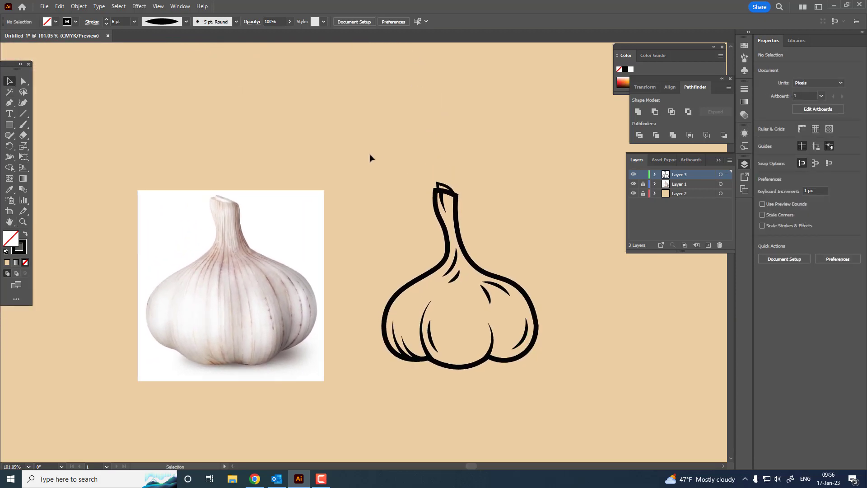
{"action": "left_click_drag", "start_coordinate": [582, 381], "coordinate": [594, 382]}
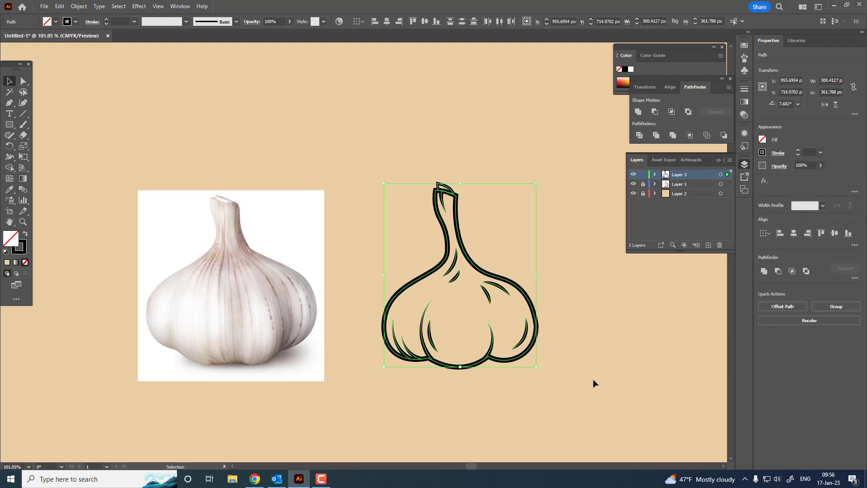
{"action": "left_click", "coordinate": [80, 7]}
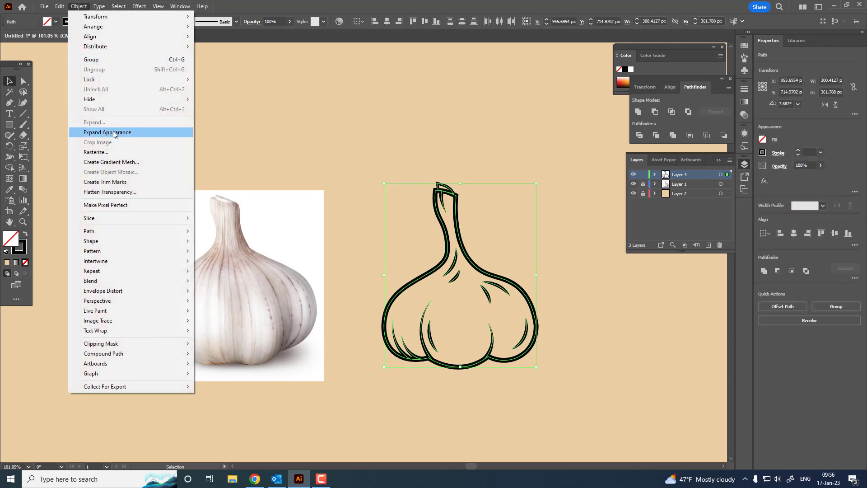
{"action": "left_click", "coordinate": [113, 133]}
{"action": "left_click", "coordinate": [588, 275]}
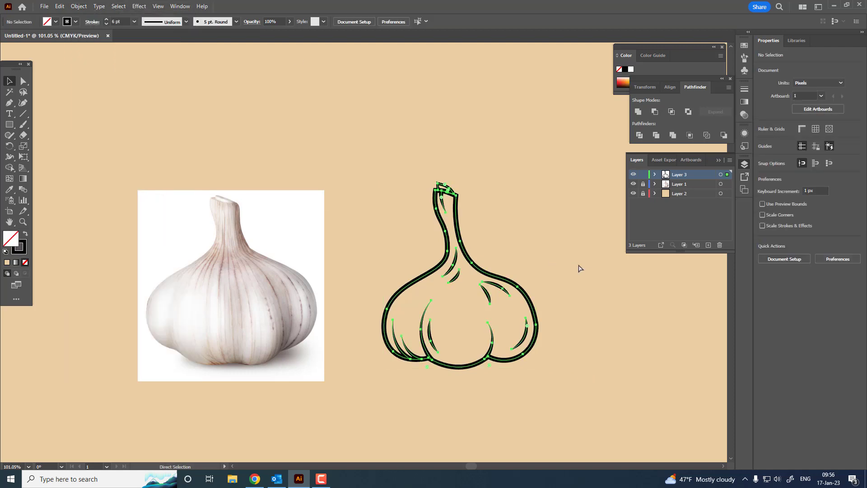
Unlock the Layer 2 background rectangle, fill it with white, and lock the layer again
{"action": "mouse_move", "coordinate": [564, 343]}
{"action": "left_mouse_down"}
{"action": "mouse_move", "coordinate": [598, 313]}
{"action": "mouse_move", "coordinate": [544, 332]}
{"action": "mouse_move", "coordinate": [544, 356]}
{"action": "mouse_move", "coordinate": [511, 295]}
{"action": "mouse_move", "coordinate": [493, 297]}
{"action": "mouse_move", "coordinate": [499, 329]}
{"action": "left_mouse_up"}
{"action": "left_click_drag", "start_coordinate": [463, 319], "coordinate": [483, 334]}
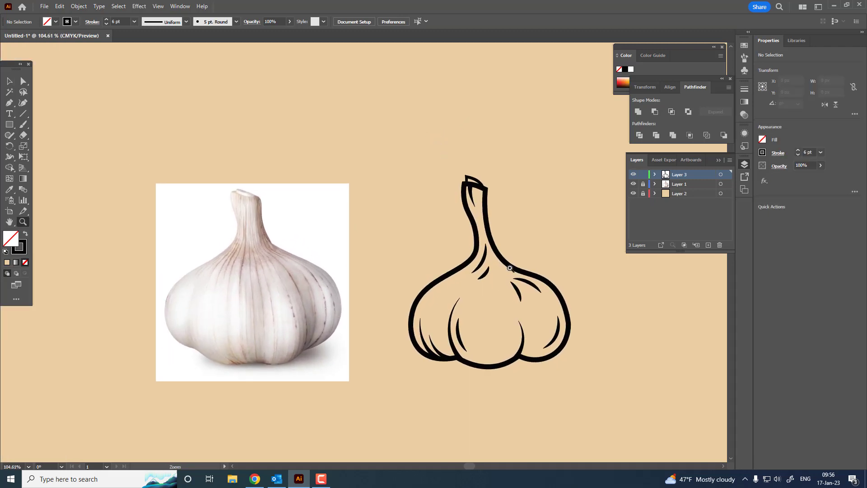
{"action": "left_click_drag", "start_coordinate": [523, 234], "coordinate": [610, 295]}
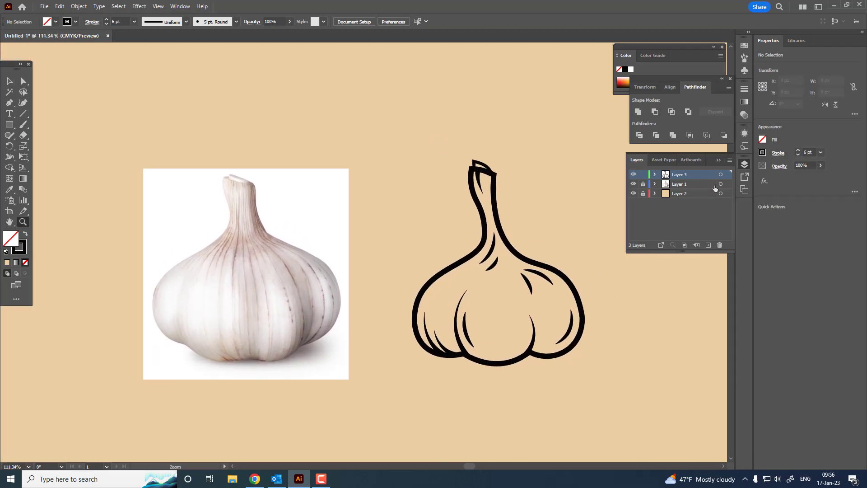
{"action": "left_click", "coordinate": [10, 81]}
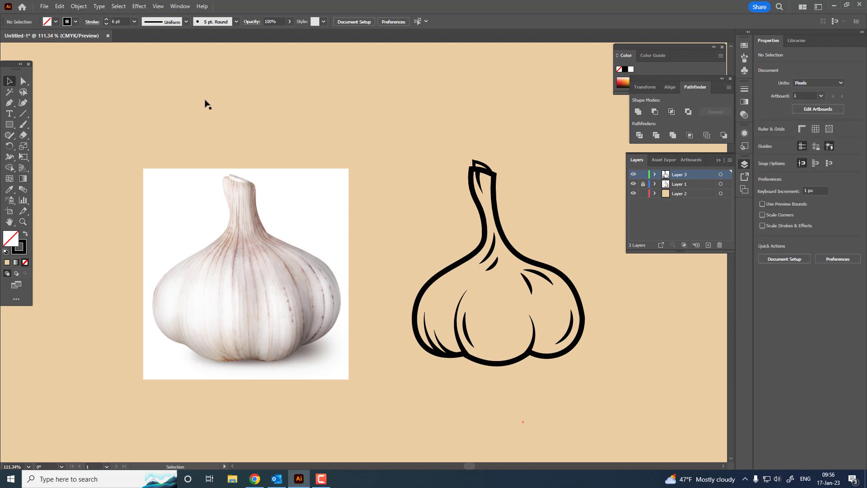
{"action": "left_click", "coordinate": [205, 103]}
{"action": "left_click", "coordinate": [633, 69]}
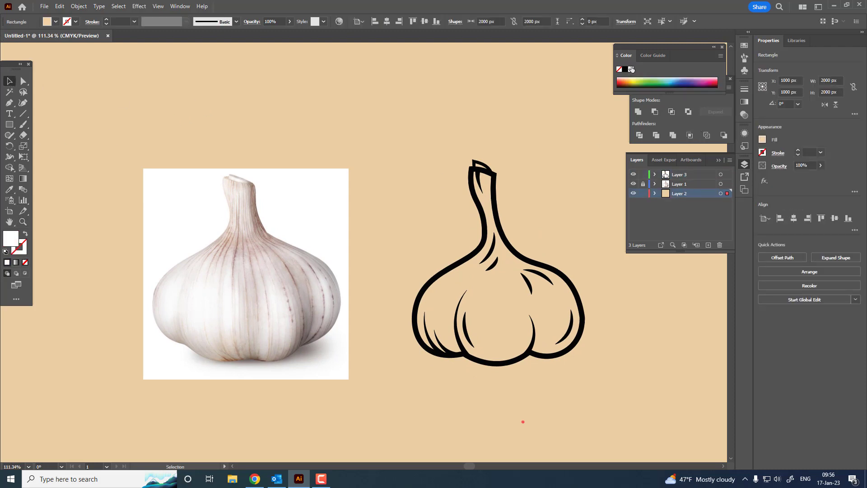
{"action": "left_click", "coordinate": [645, 194]}
{"action": "key", "text": "z"}
{"action": "left_click_drag", "start_coordinate": [511, 236], "coordinate": [533, 226]}
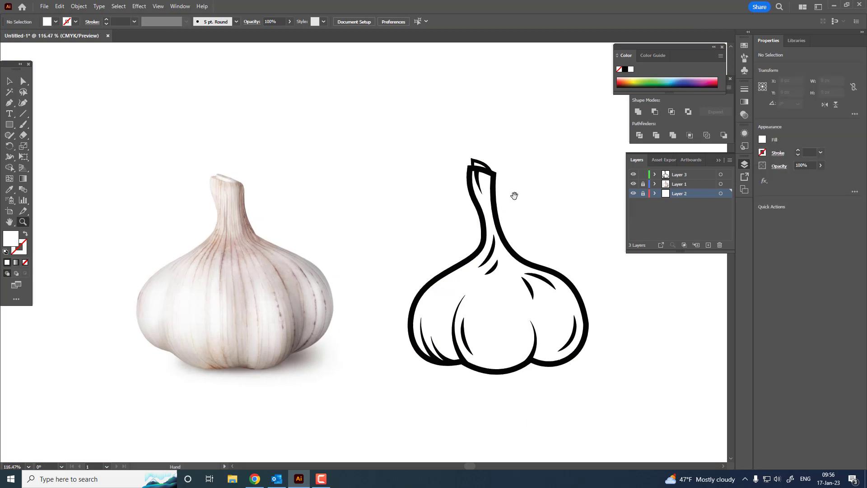
{"action": "left_click_drag", "start_coordinate": [514, 194], "coordinate": [512, 166]}
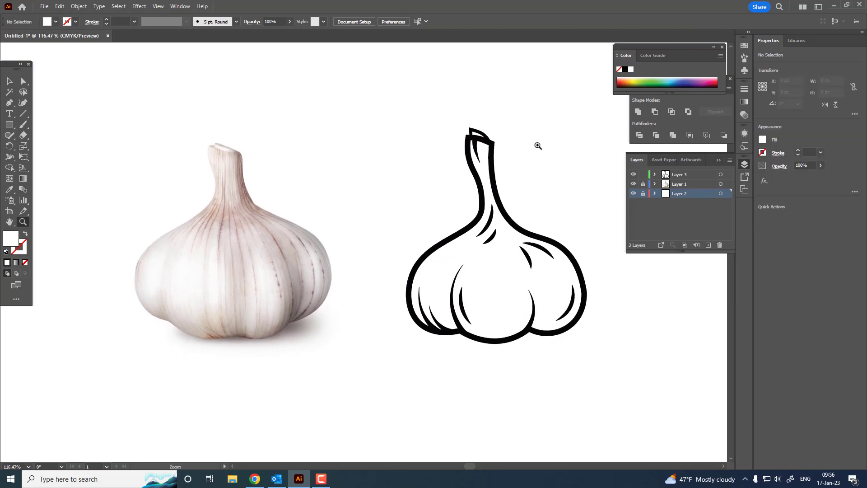